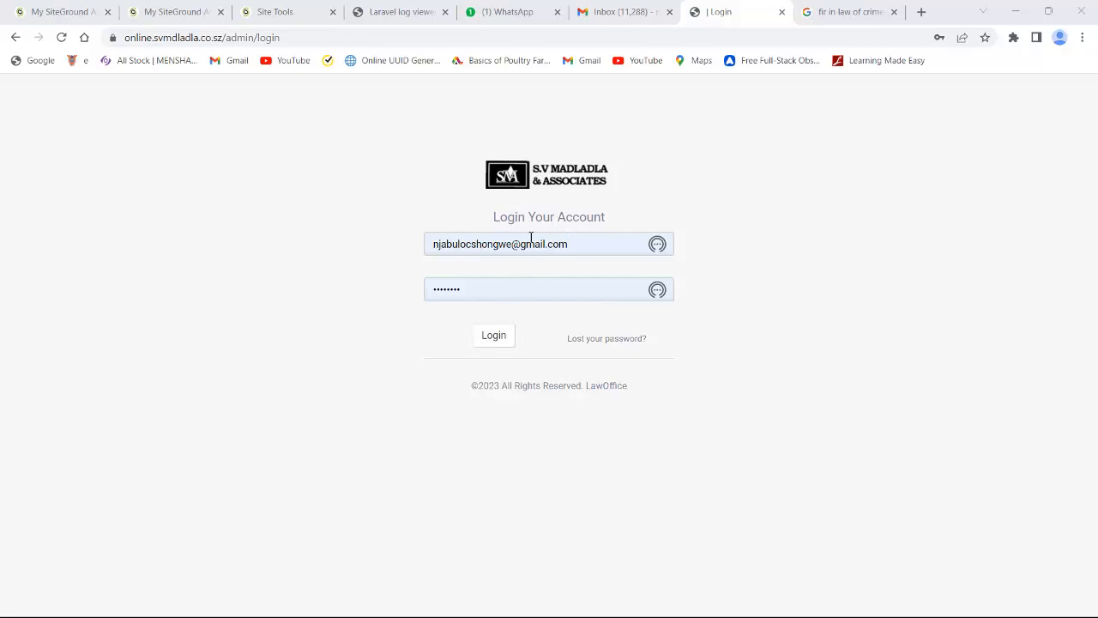
- Log in with the prefilled credentials and open the second page of the running cases list
left_click(490, 343)
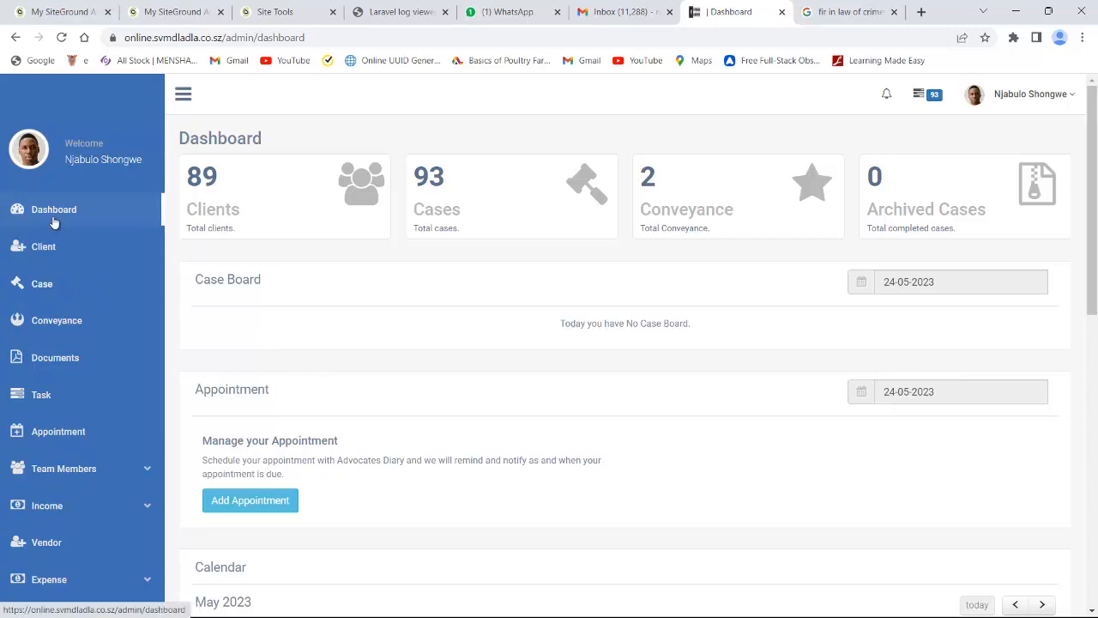
left_click(40, 285)
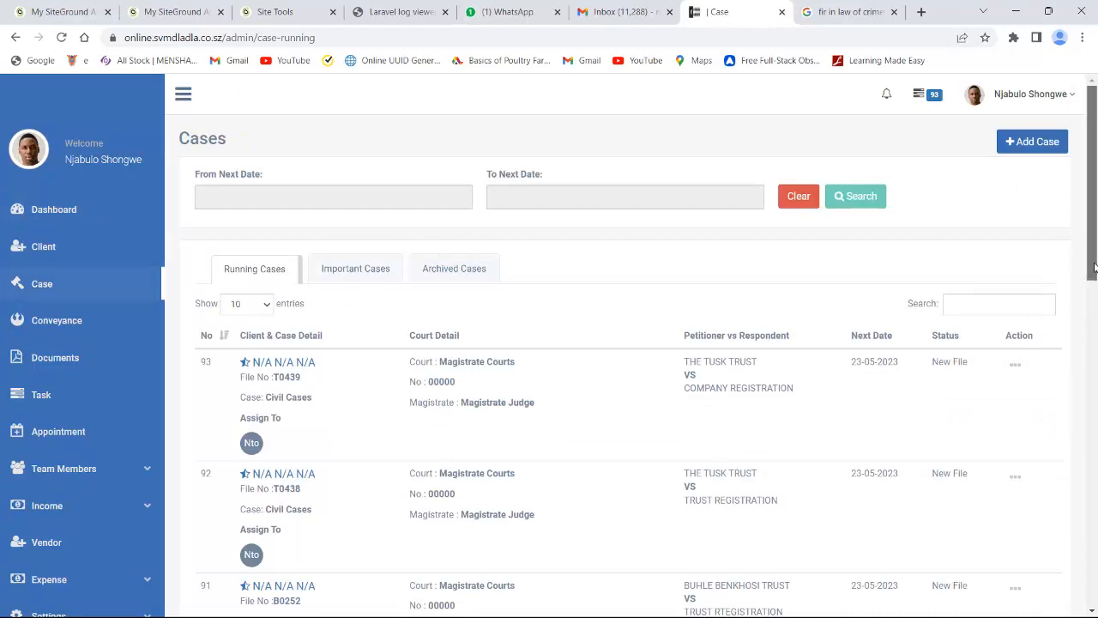
left_click_drag(1095, 259, 1096, 609)
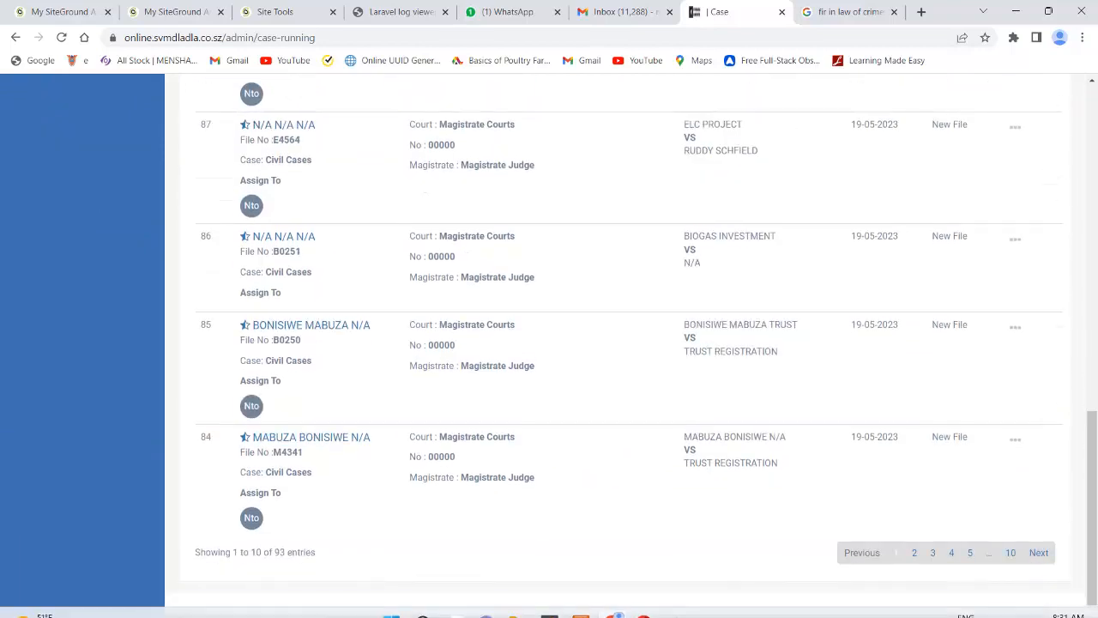
left_click(915, 553)
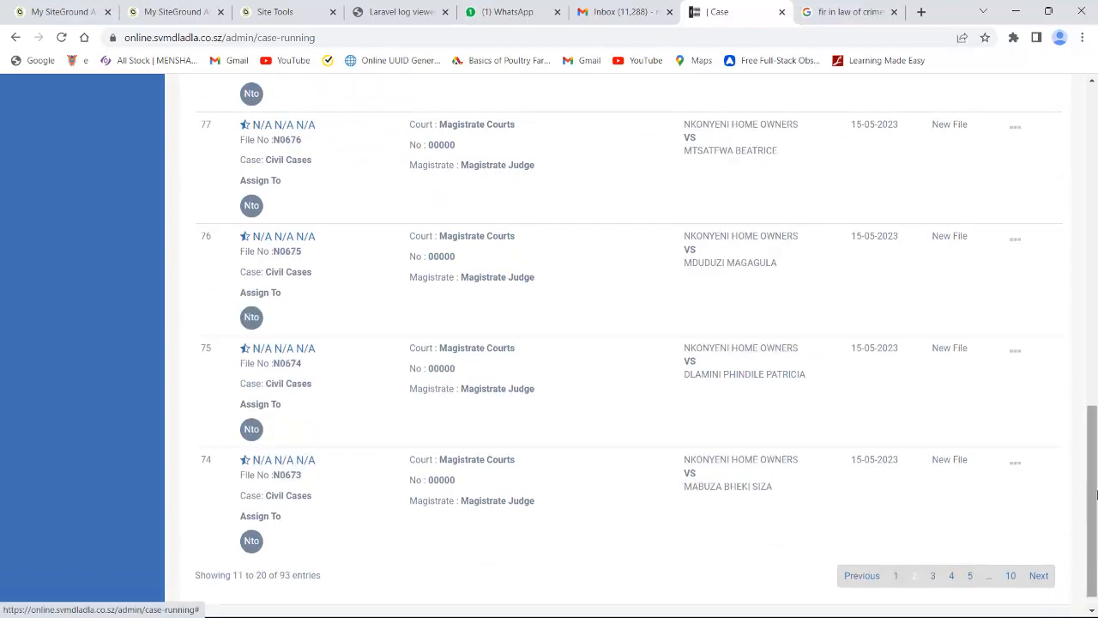
left_click_drag(1094, 498, 1093, 170)
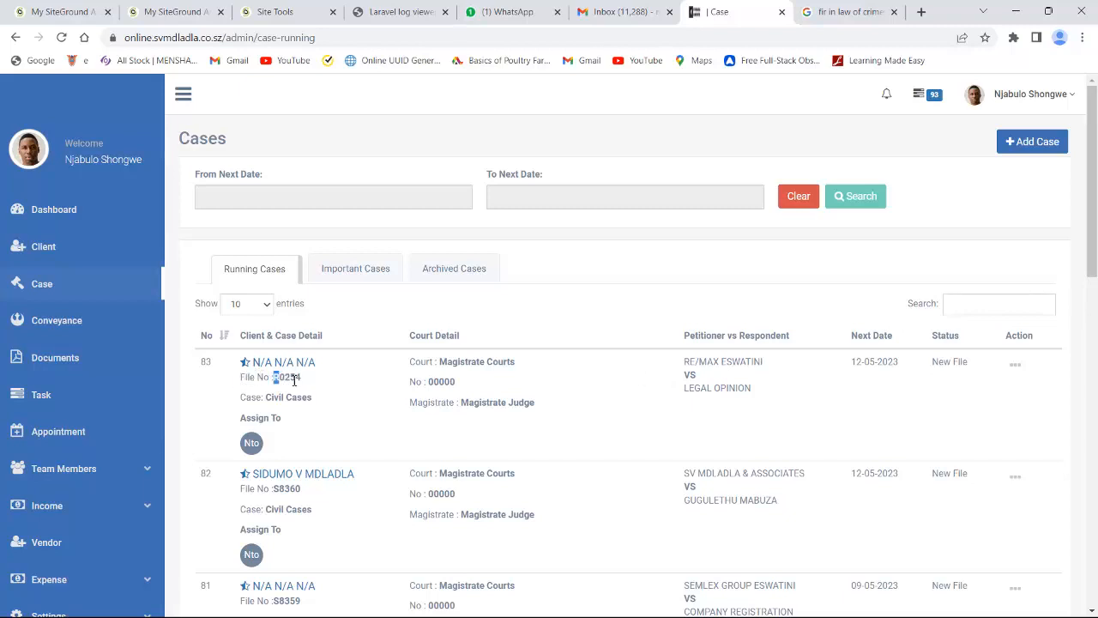
- Open the RE/MAX ESWATINI versus LEGAL OPINION case for editing
left_click_drag(278, 377, 304, 378)
left_click(601, 395)
left_click(1020, 367)
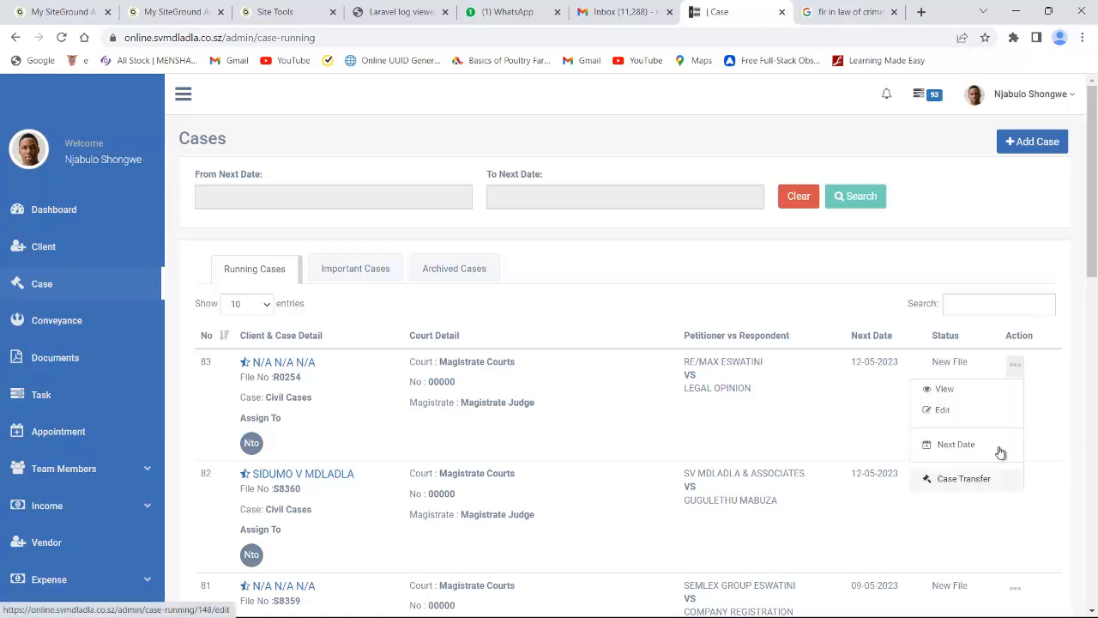
left_click(938, 410)
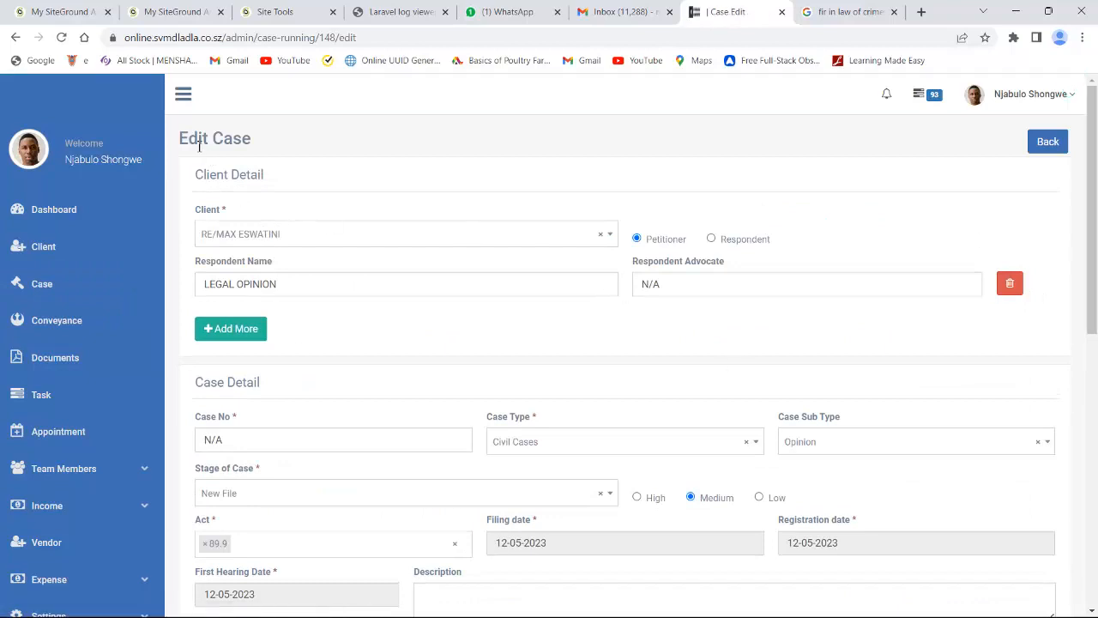
- Review the Edit Case form and the users available for selection under Task Assign
left_click_drag(193, 145, 900, 380)
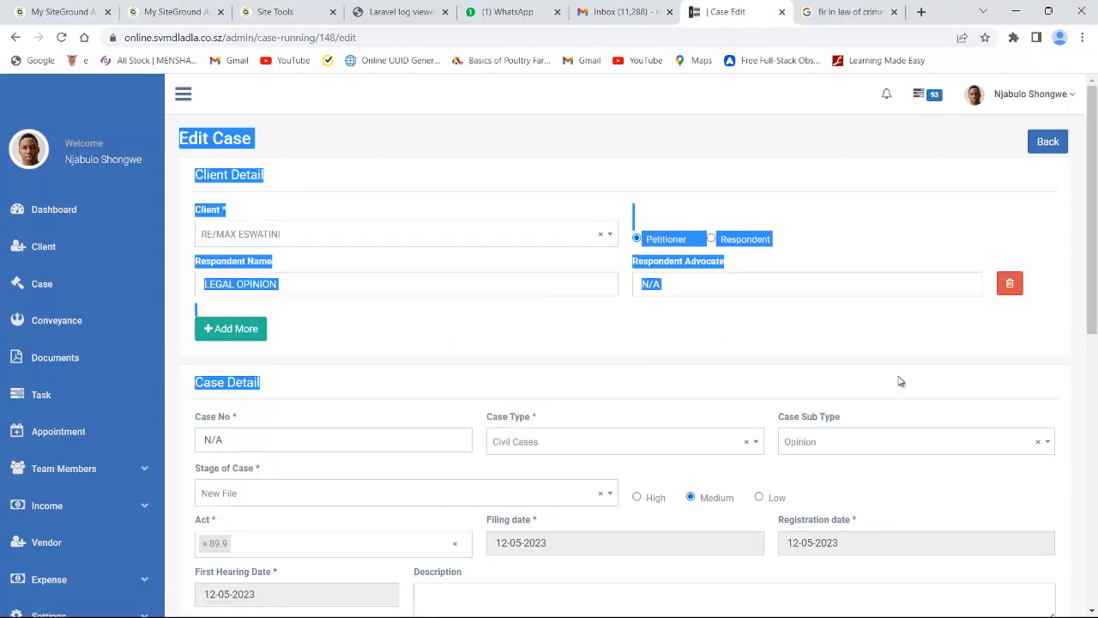
left_click(1005, 373)
left_click_drag(1092, 308, 1093, 577)
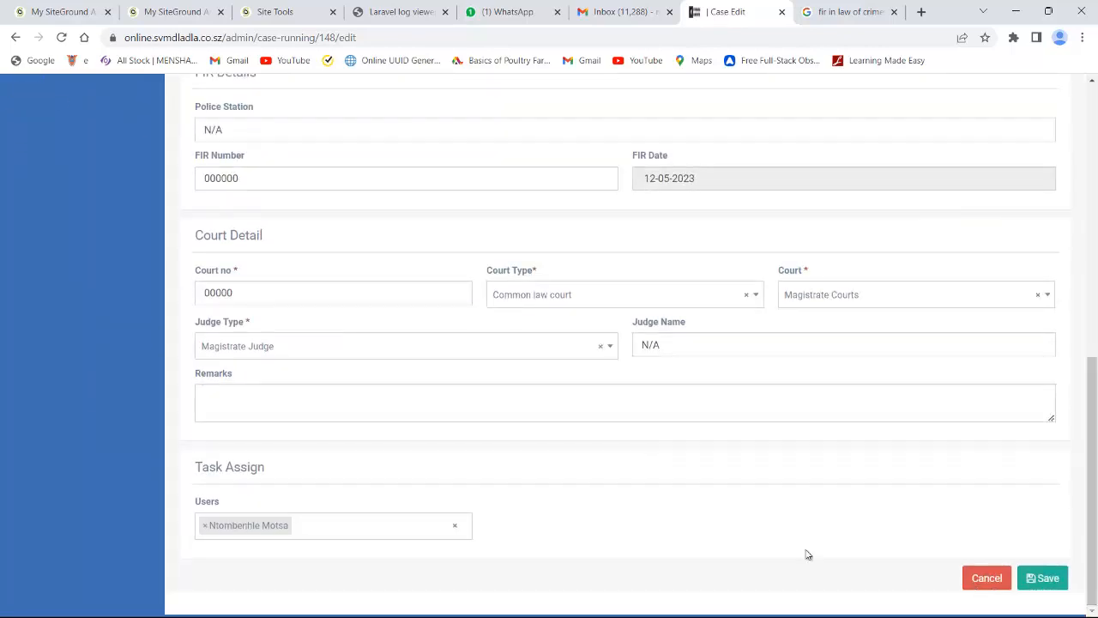
left_click(310, 527)
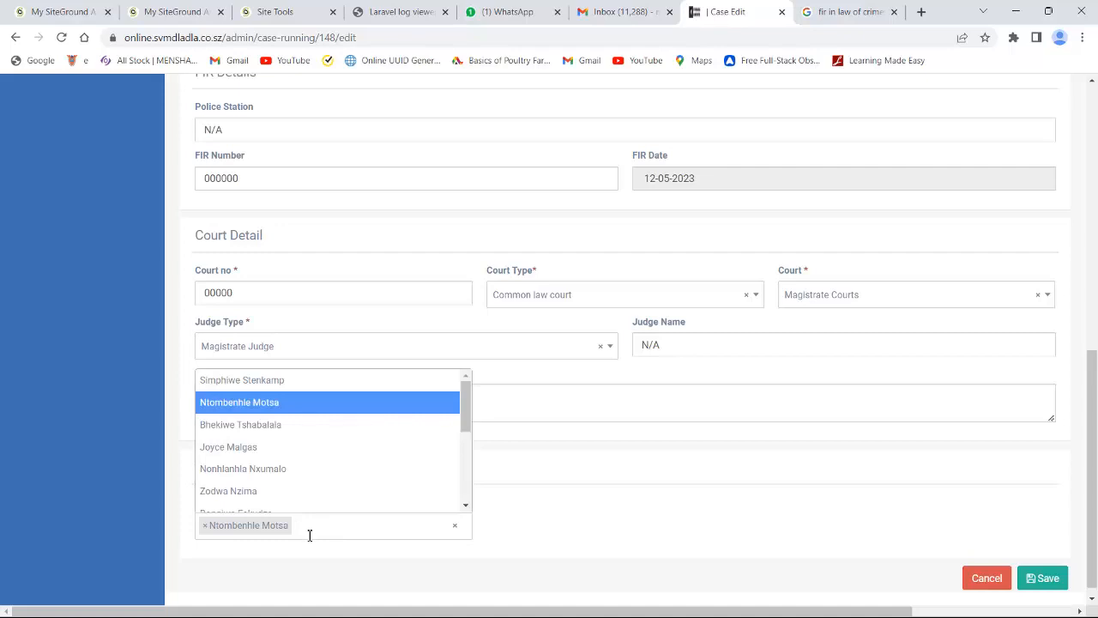
left_click(573, 529)
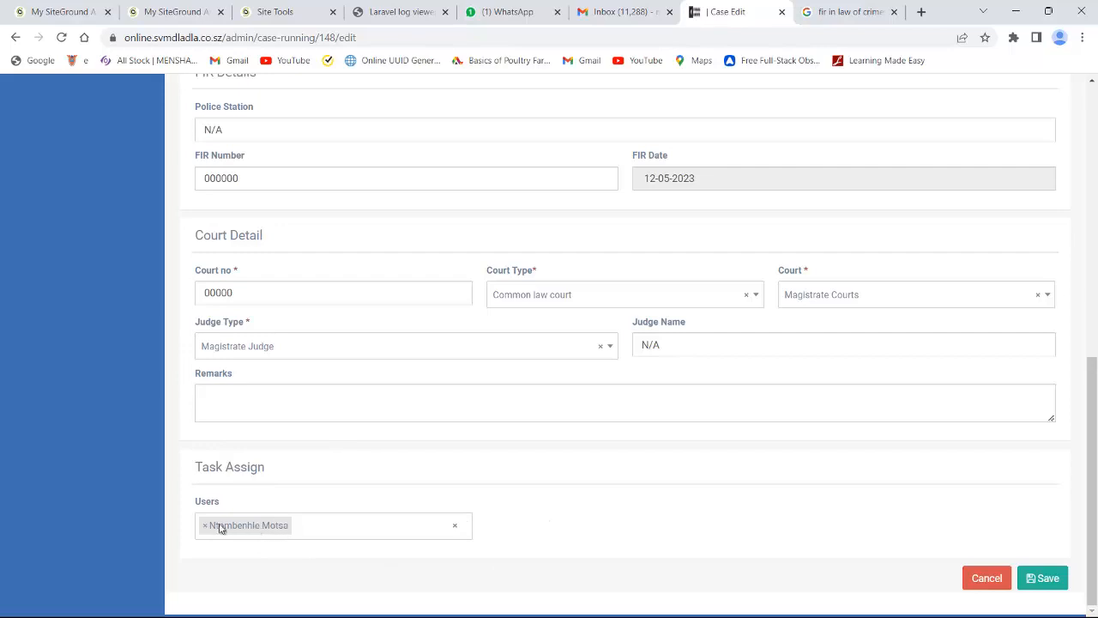
left_click(315, 531)
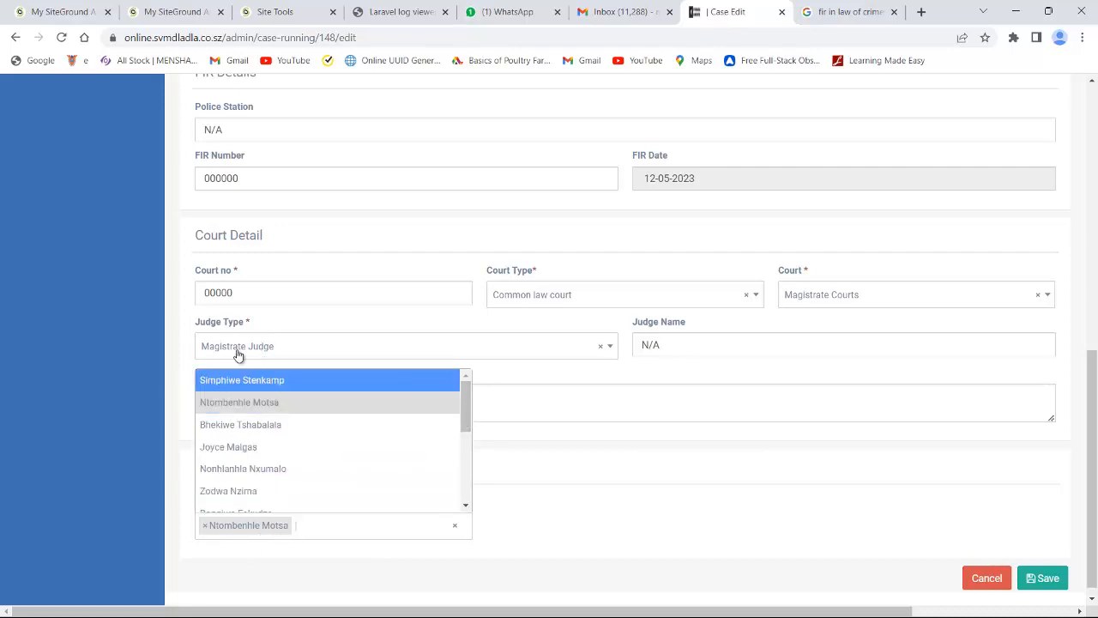
left_click(194, 309)
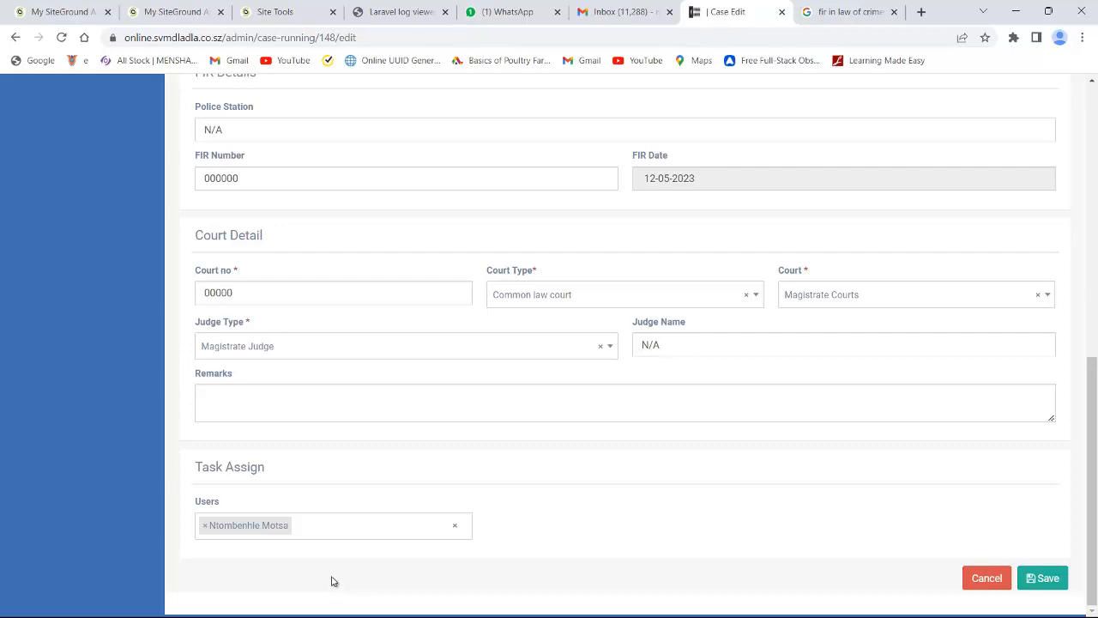
- Add two more team members to the case's Task Assign users and save the case
left_click(317, 534)
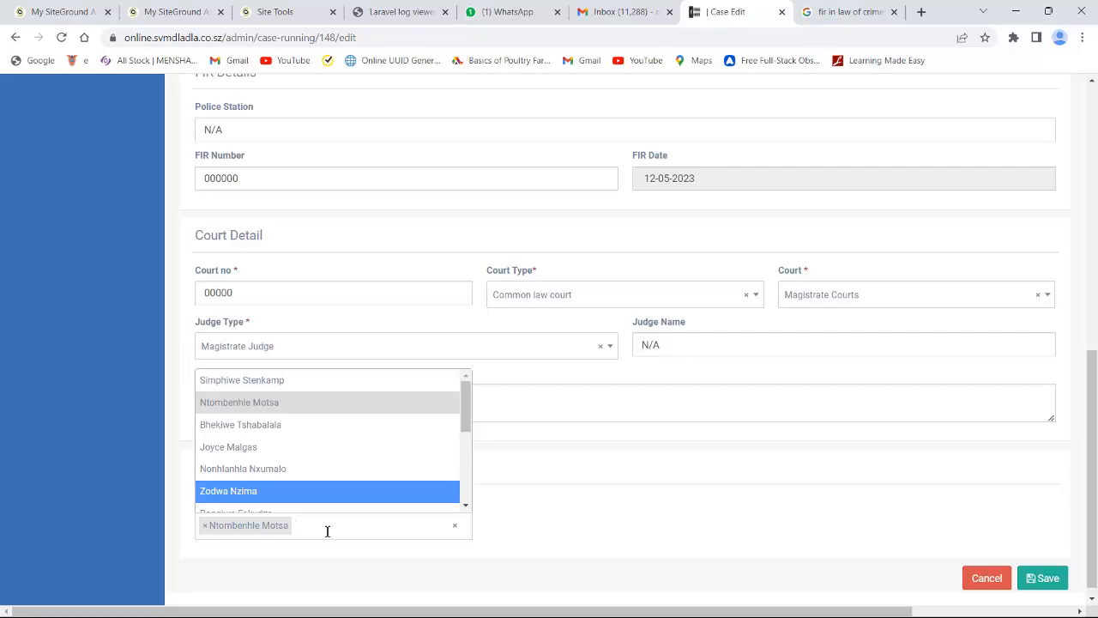
left_click(269, 470)
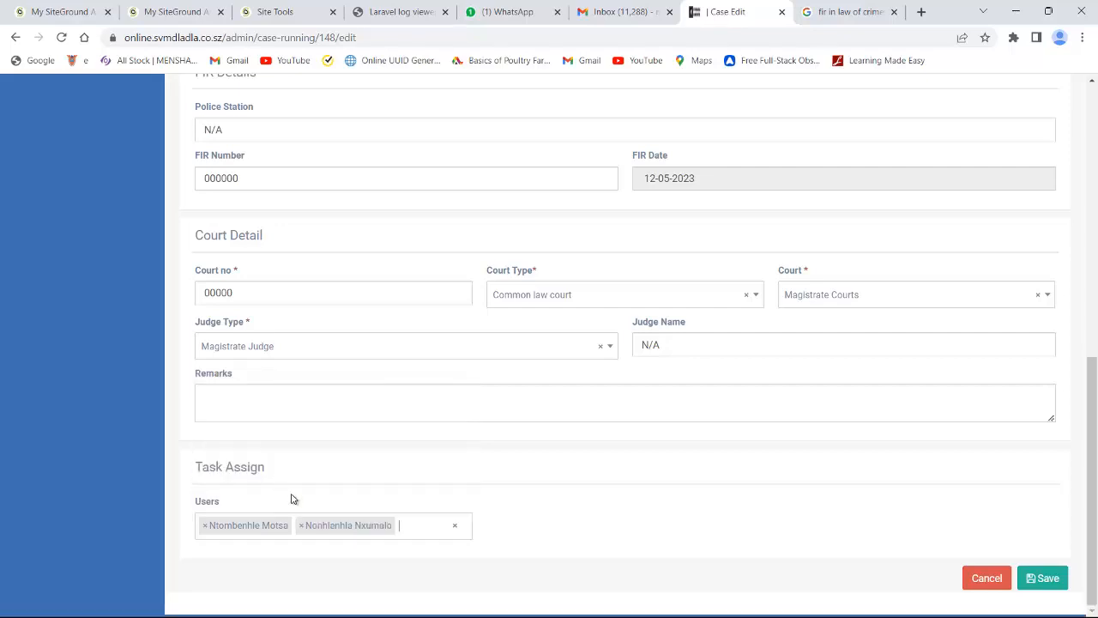
left_click(408, 534)
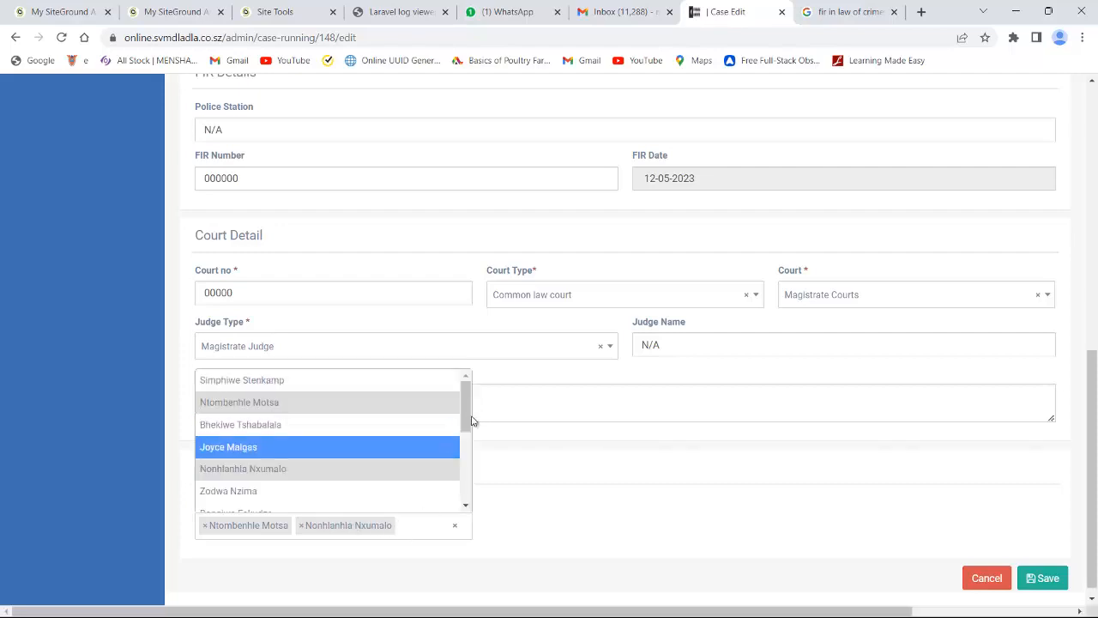
left_click_drag(466, 421, 474, 498)
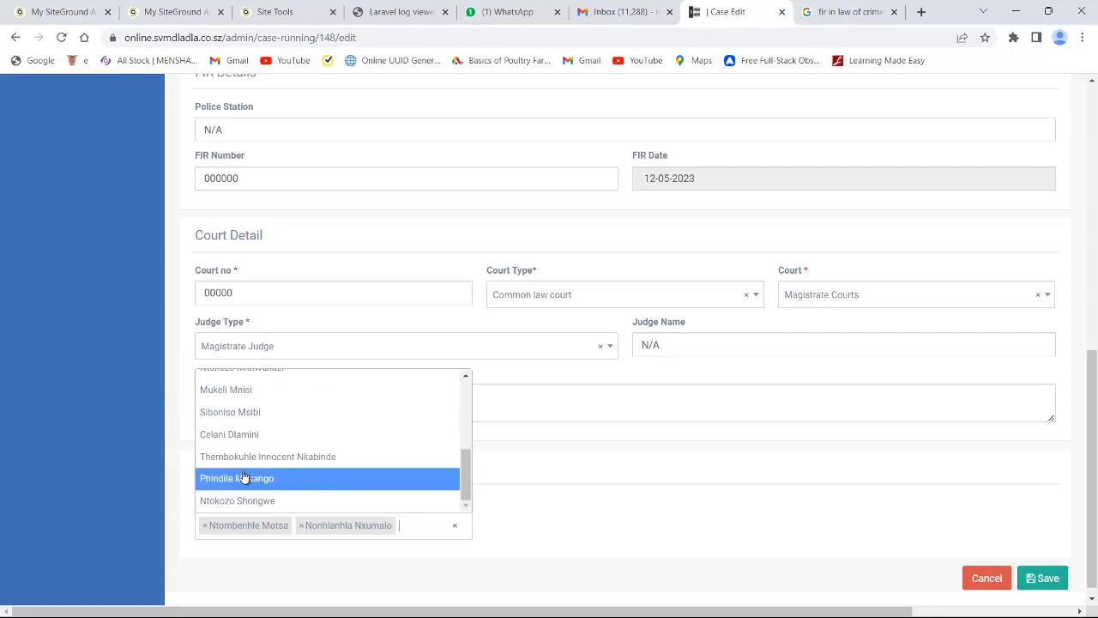
left_click(236, 443)
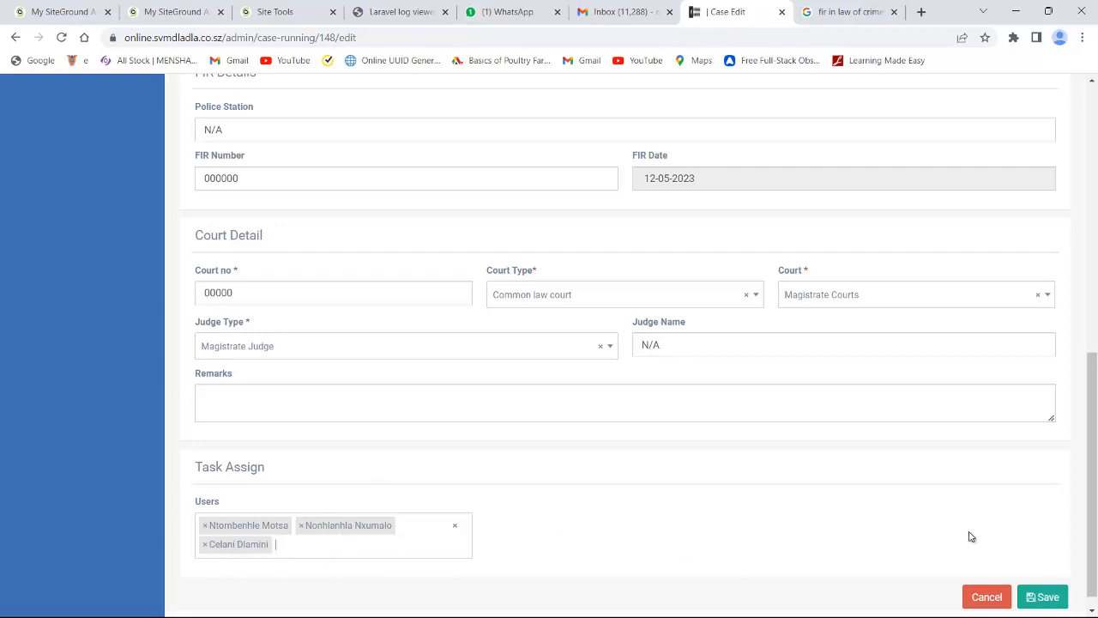
scroll(1094, 592, "down", 1)
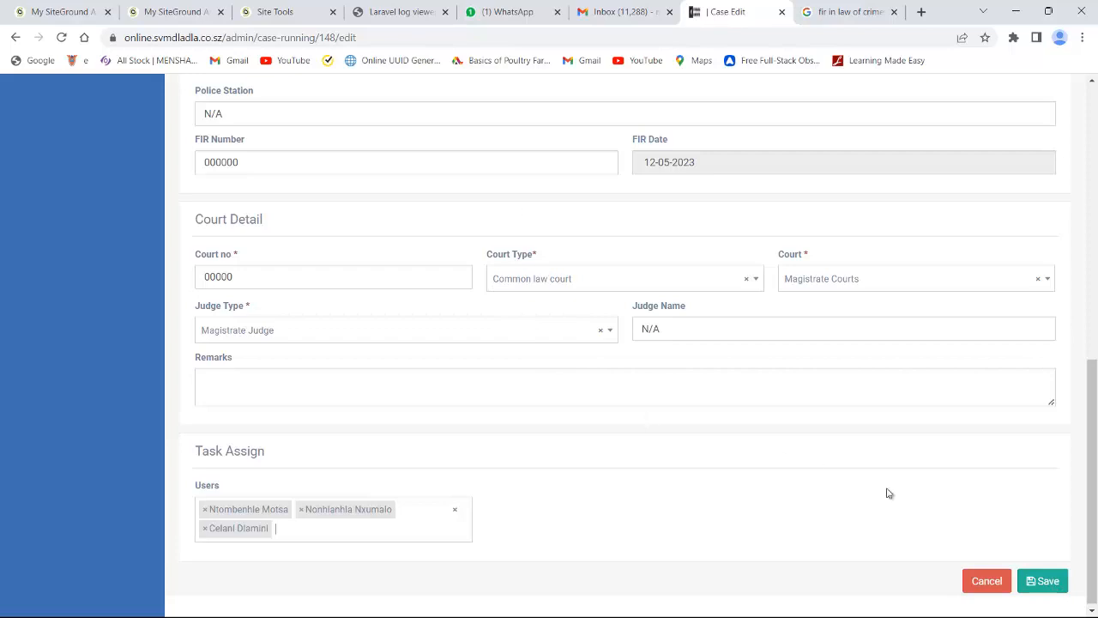
left_click(1053, 584)
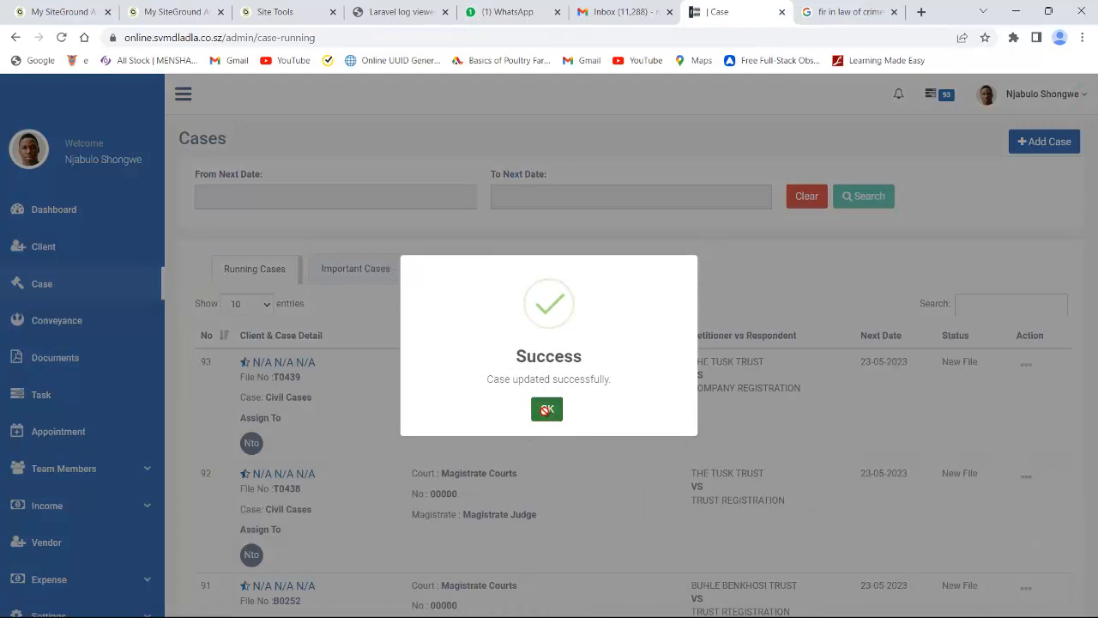
left_click(547, 409)
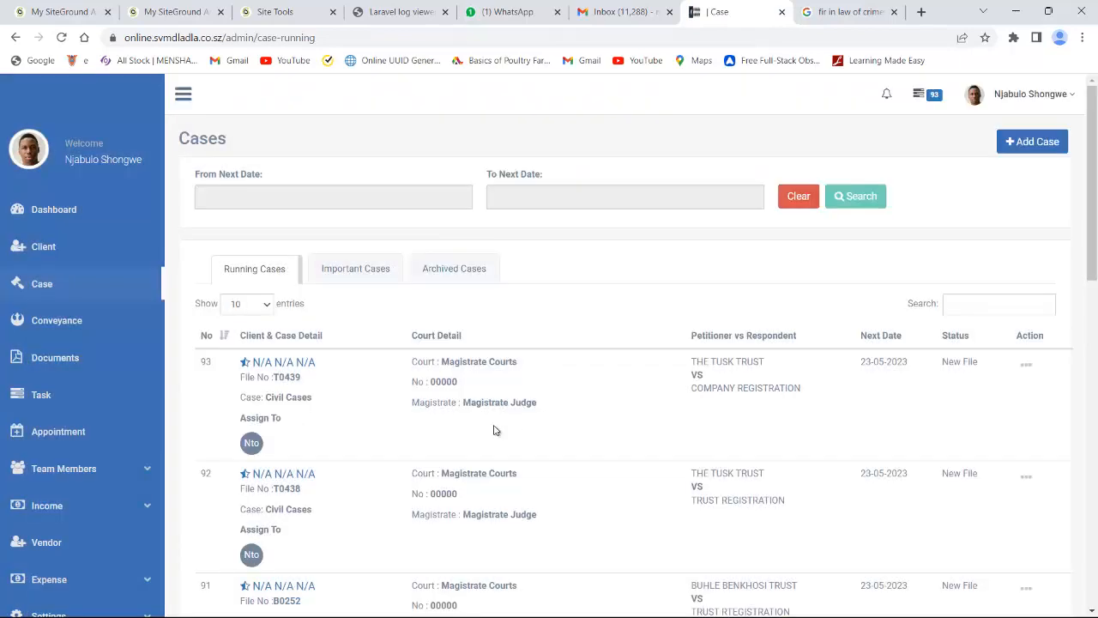
- Check the assigned users of the RE/MAX ESWATINI case on the second page of running cases
left_click_drag(1089, 255, 1093, 601)
left_click_drag(1094, 527, 1092, 568)
left_click(915, 556)
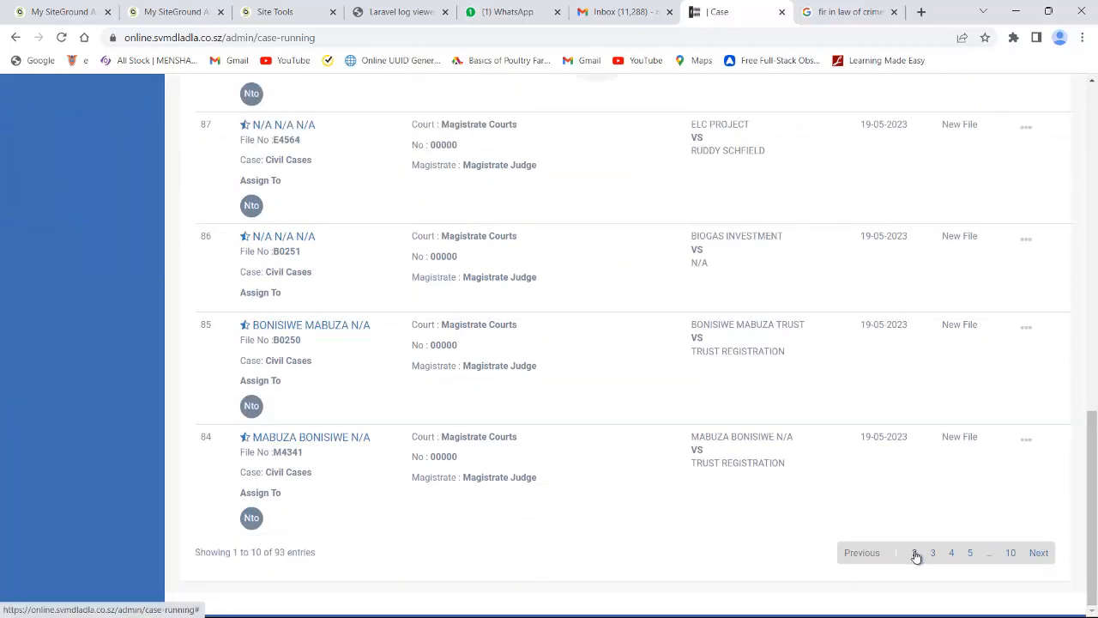
left_click_drag(1092, 532, 1091, 208)
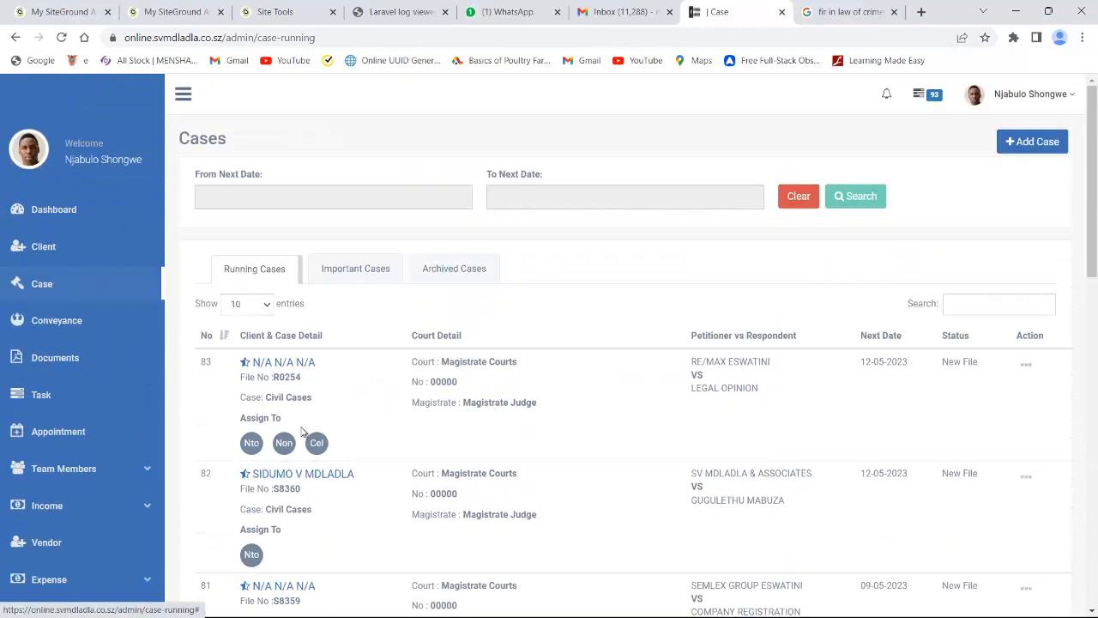
left_click_drag(251, 422, 300, 426)
left_click(300, 455)
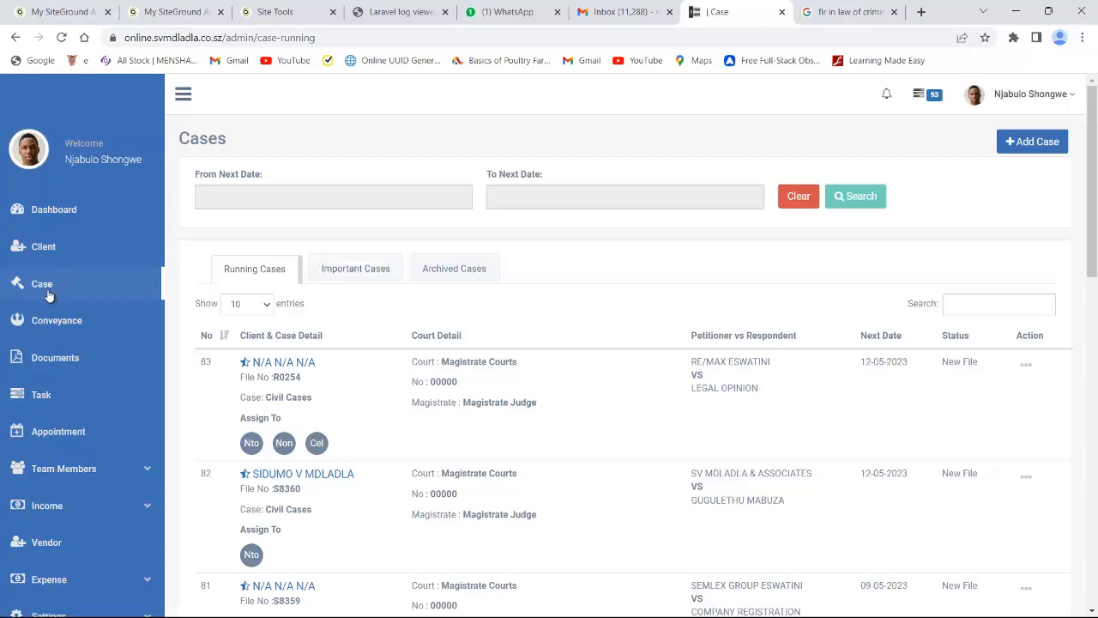
- Remove the two added team members from the RE/MAX ESWATINI case's Task Assign users and save the case
left_click(1025, 367)
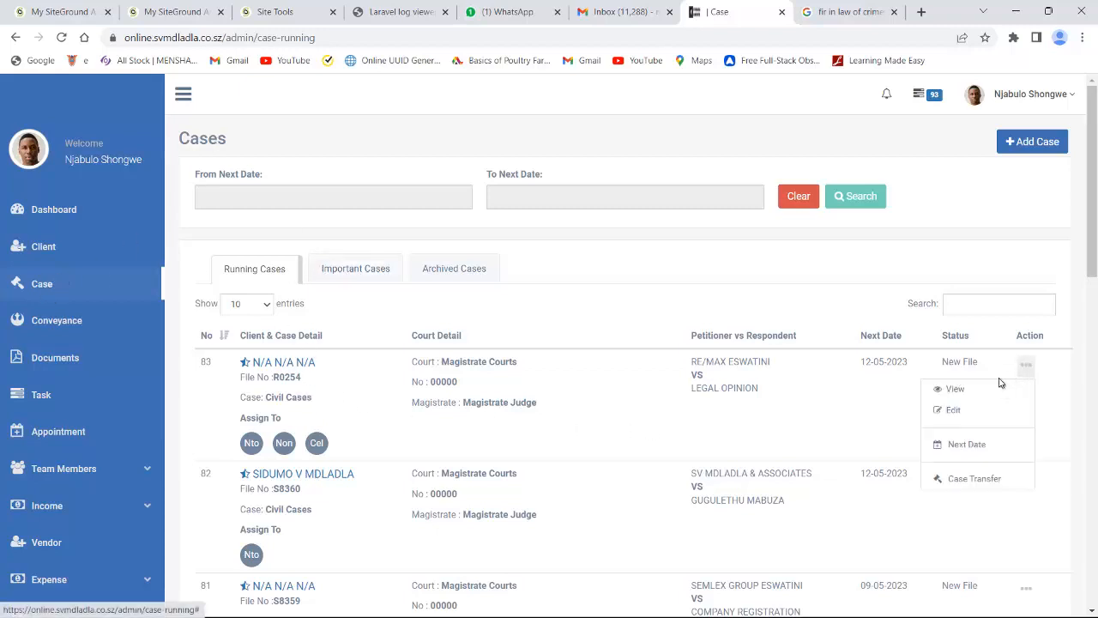
left_click(953, 411)
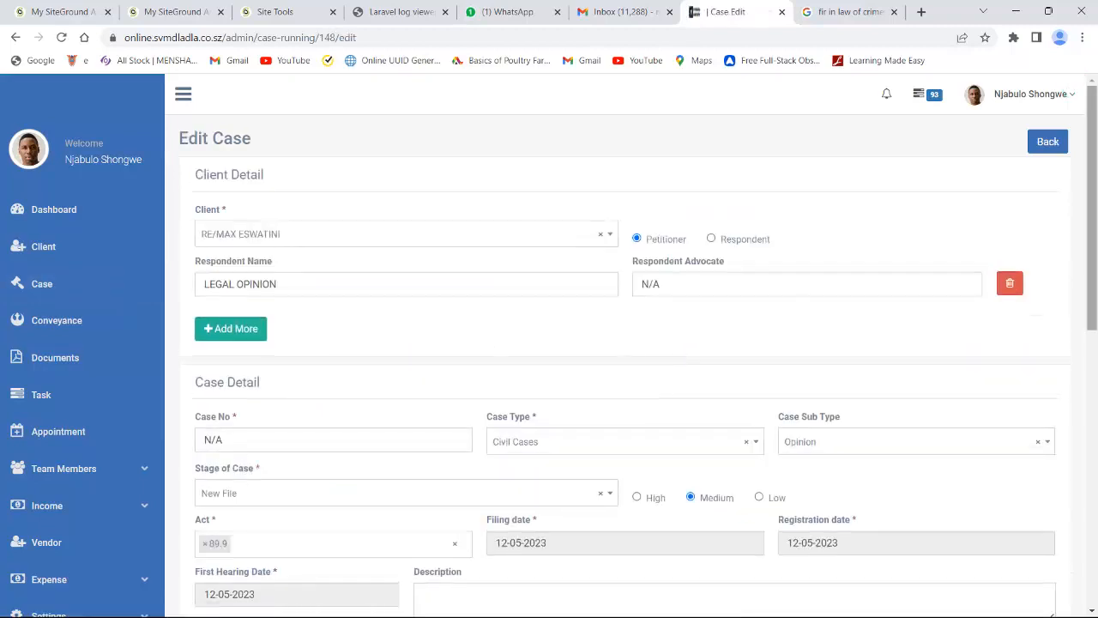
scroll(620, 343, "down", 10)
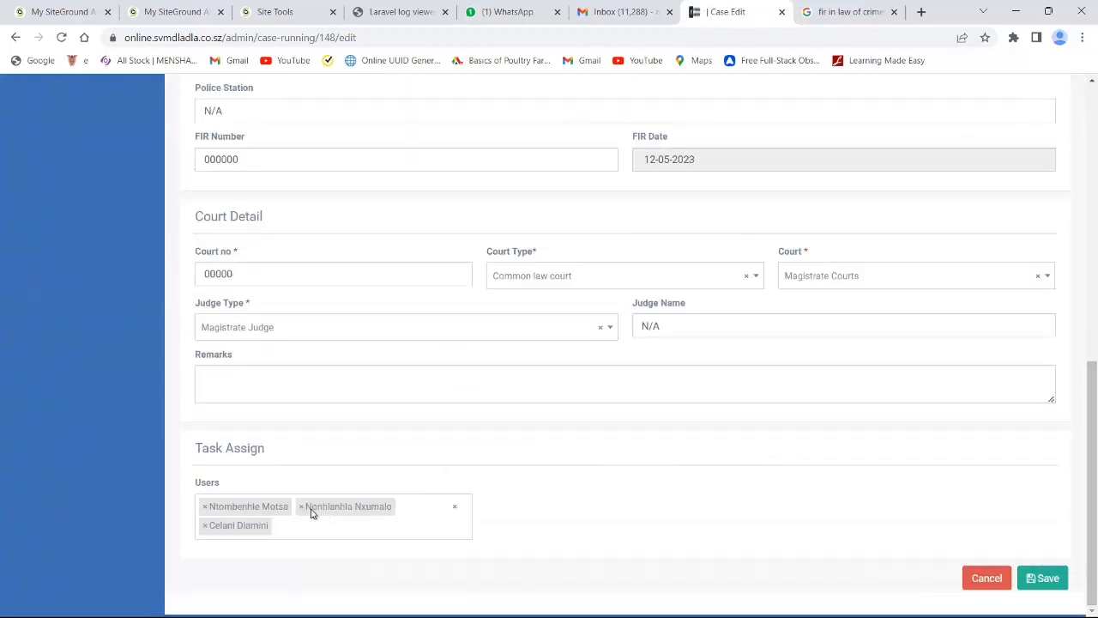
left_click(205, 525)
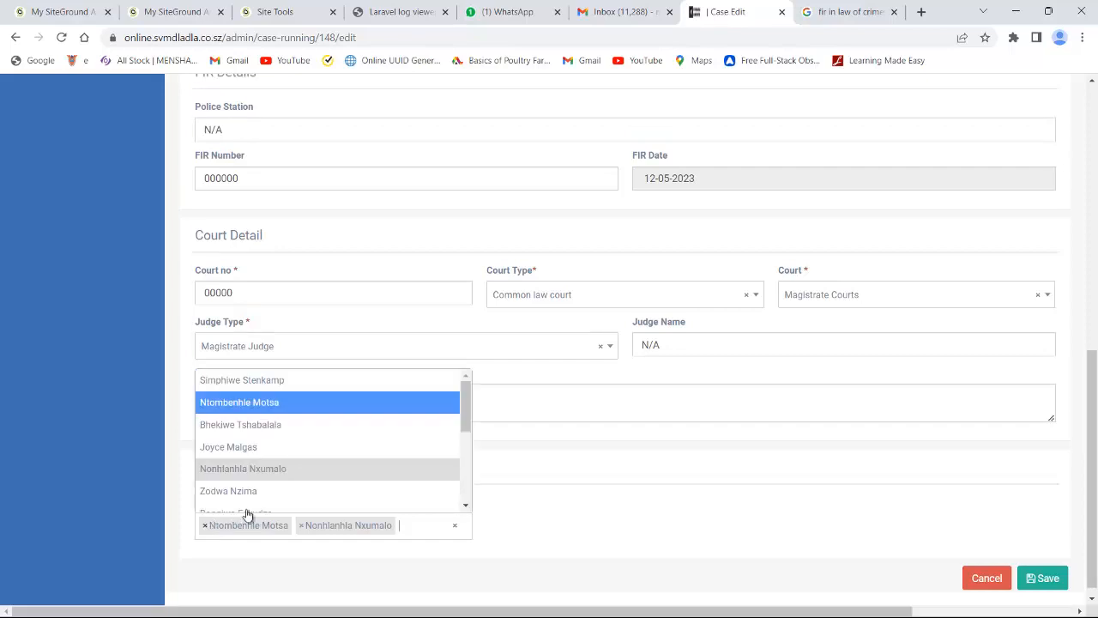
left_click(301, 525)
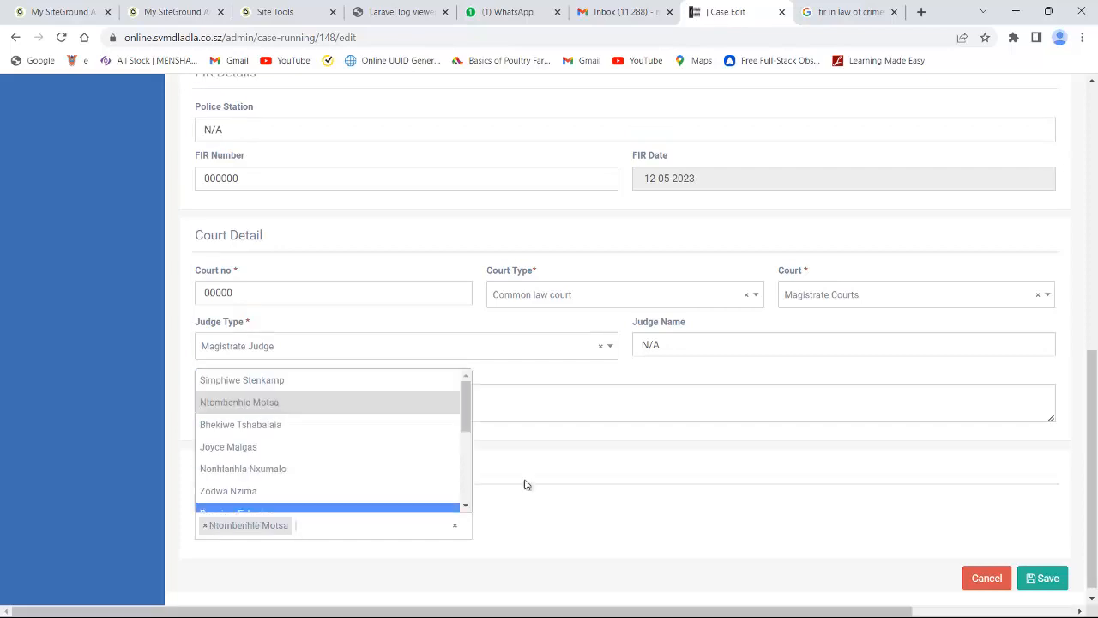
left_click(549, 484)
left_click(1050, 580)
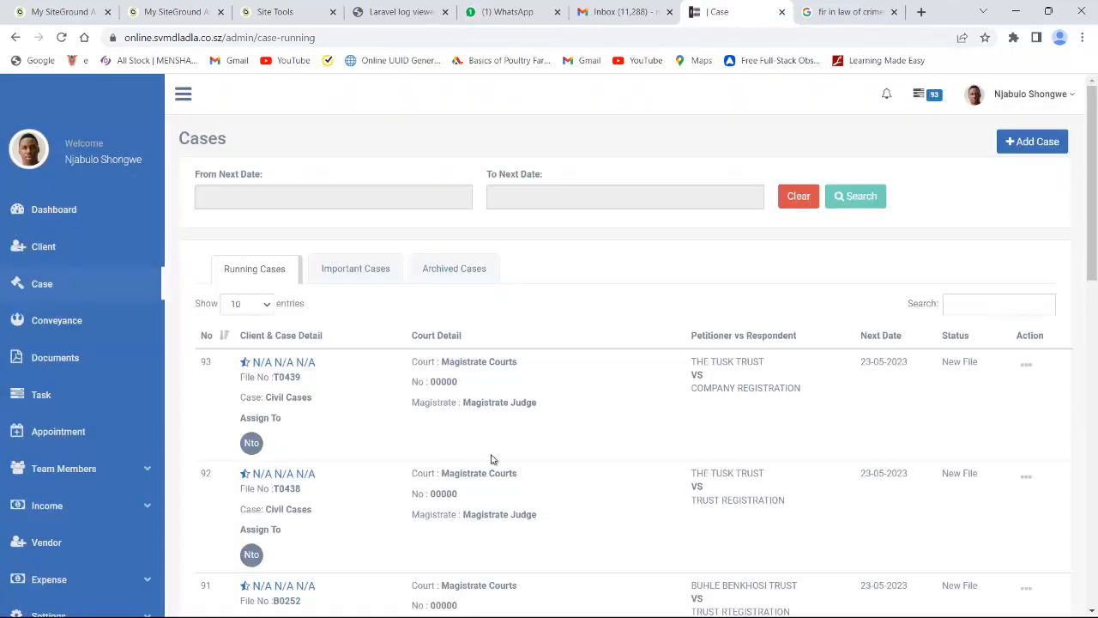
- Open THE TUSK TRUST versus COMPANY REGISTRATION case for editing and go to its Case Detail section
left_click(1026, 367)
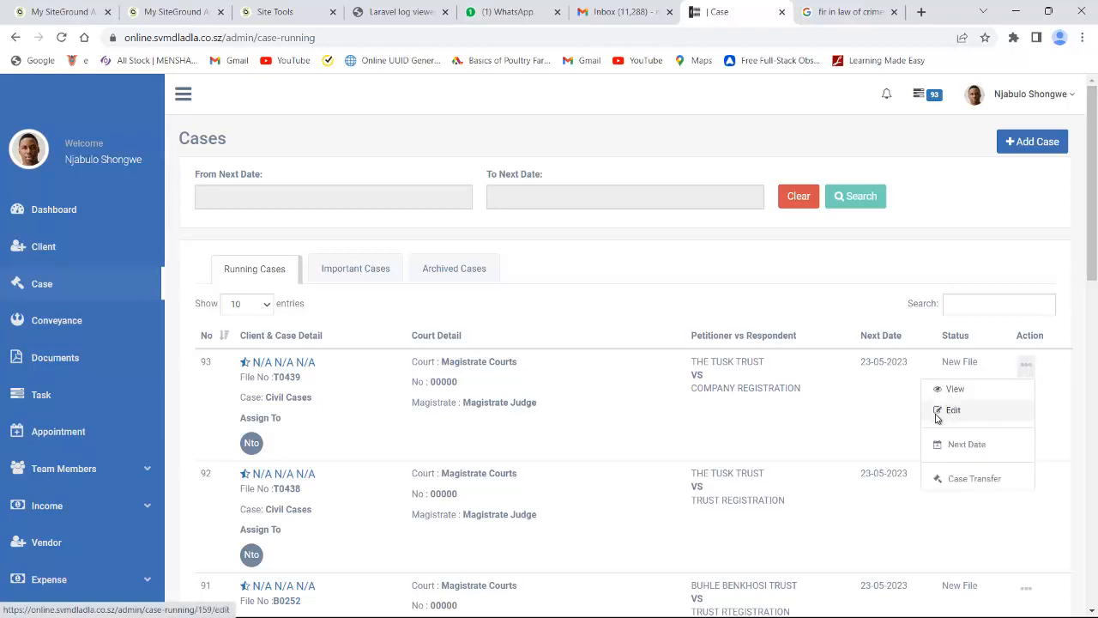
left_click(951, 410)
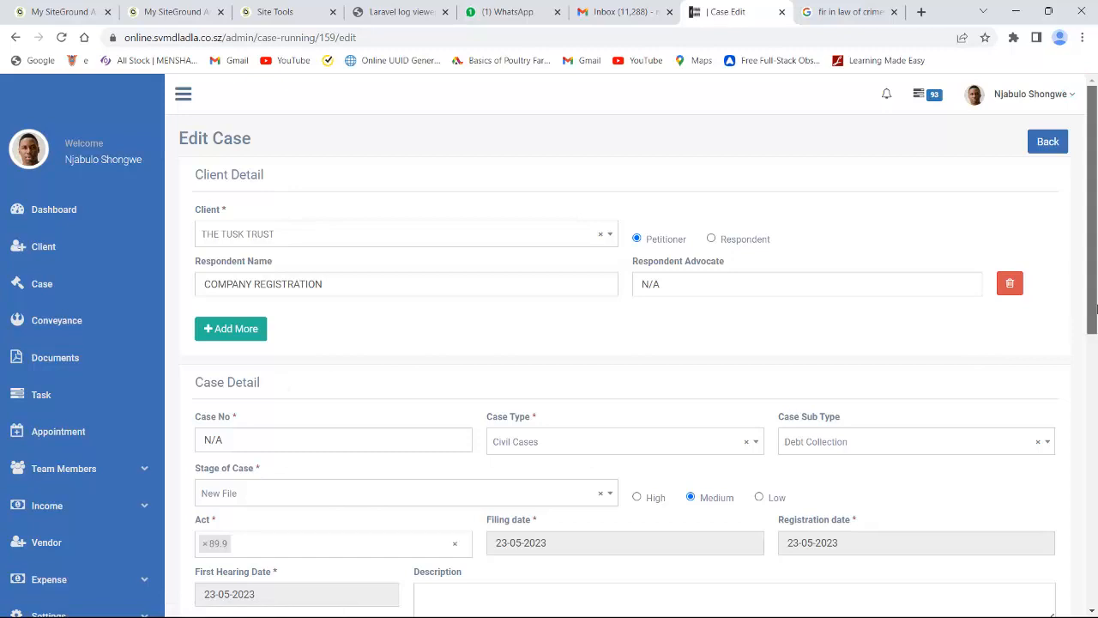
left_click_drag(1093, 328, 1094, 431)
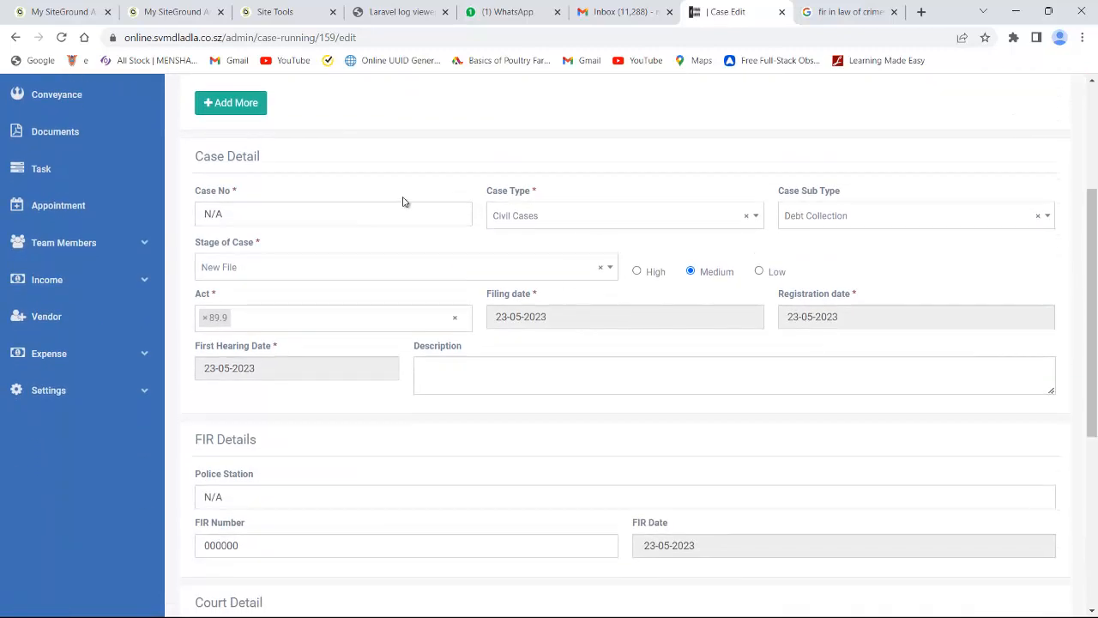
left_click_drag(192, 159, 708, 373)
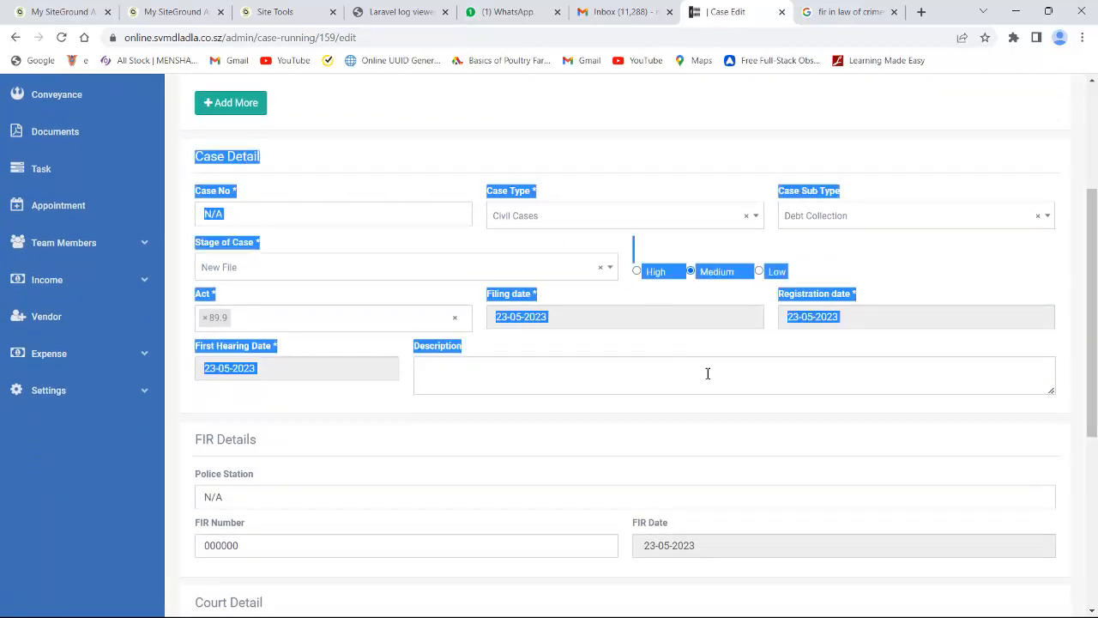
left_click_drag(506, 344, 321, 214)
left_click(351, 193)
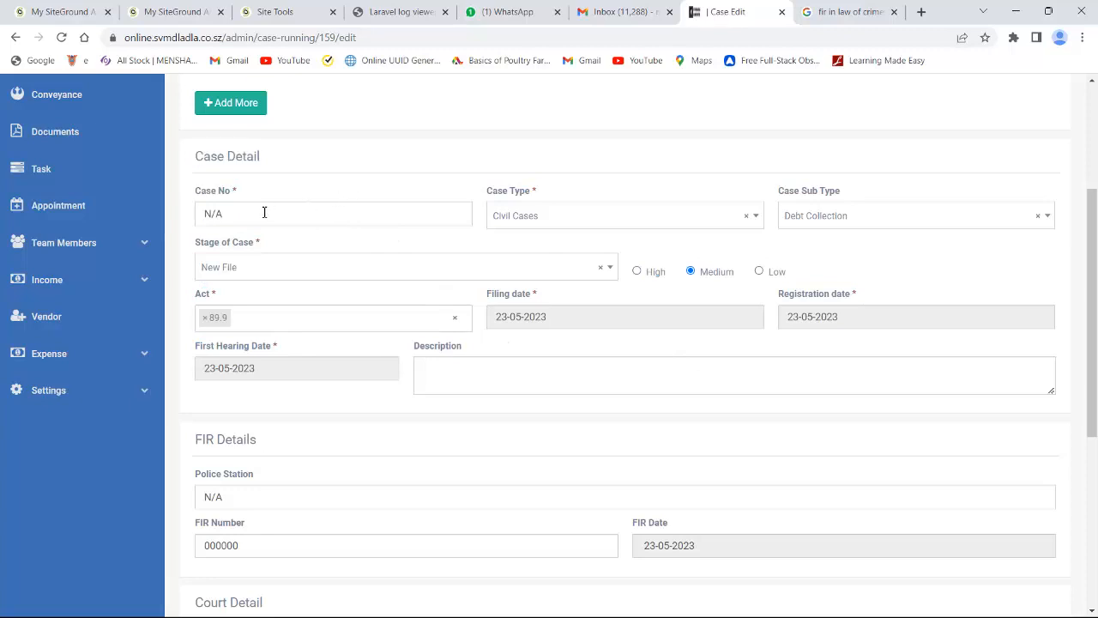
- Review the Case No field and the options available for Stage of Case in the Case Detail section
left_click_drag(235, 216, 200, 217)
left_click(232, 216)
left_click_drag(222, 216, 208, 218)
left_click(241, 194)
left_click_drag(223, 216, 200, 213)
left_click(199, 213)
left_click(322, 268)
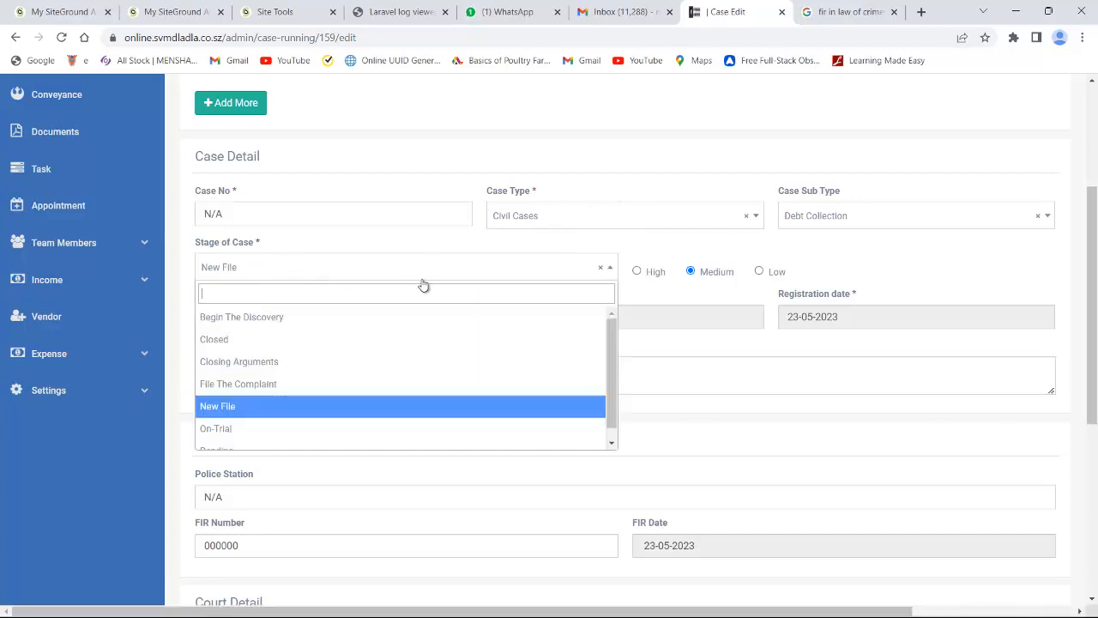
left_click(346, 241)
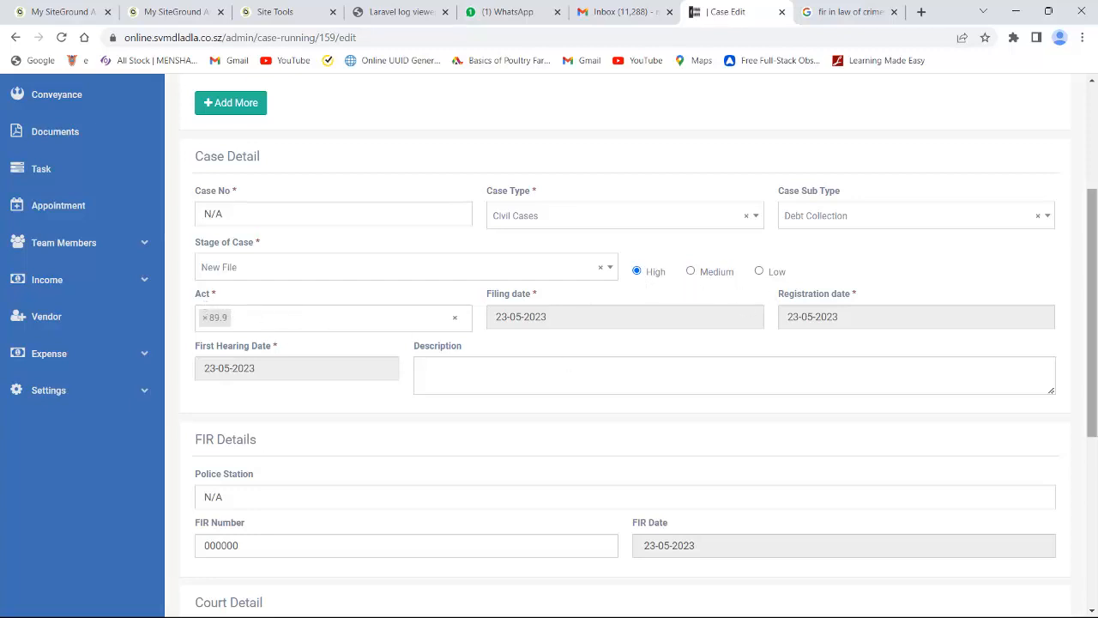
- Examine the First Hearing Date field in the Case Detail section
scroll(421, 321, "down", 1)
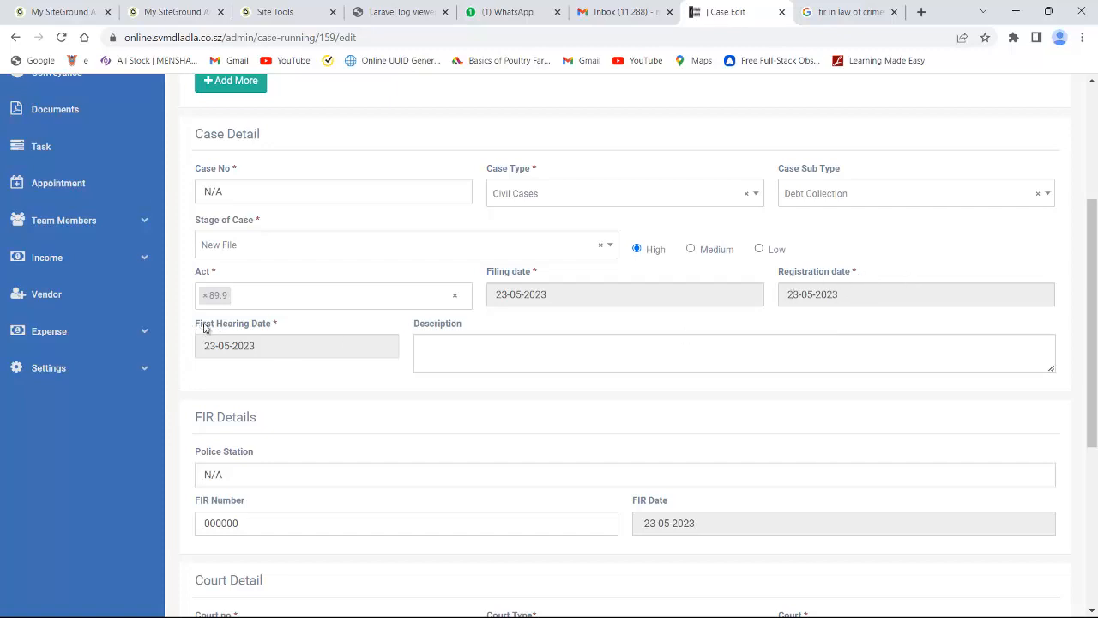
left_click_drag(204, 328, 306, 329)
mouse_move(244, 348)
left_mouse_down()
mouse_move(186, 352)
mouse_move(245, 350)
left_mouse_up()
left_click(246, 350)
left_click(255, 364)
- Review the fields in the FIR Details and Court Detail sections of the case form
scroll(485, 292, "down", 3)
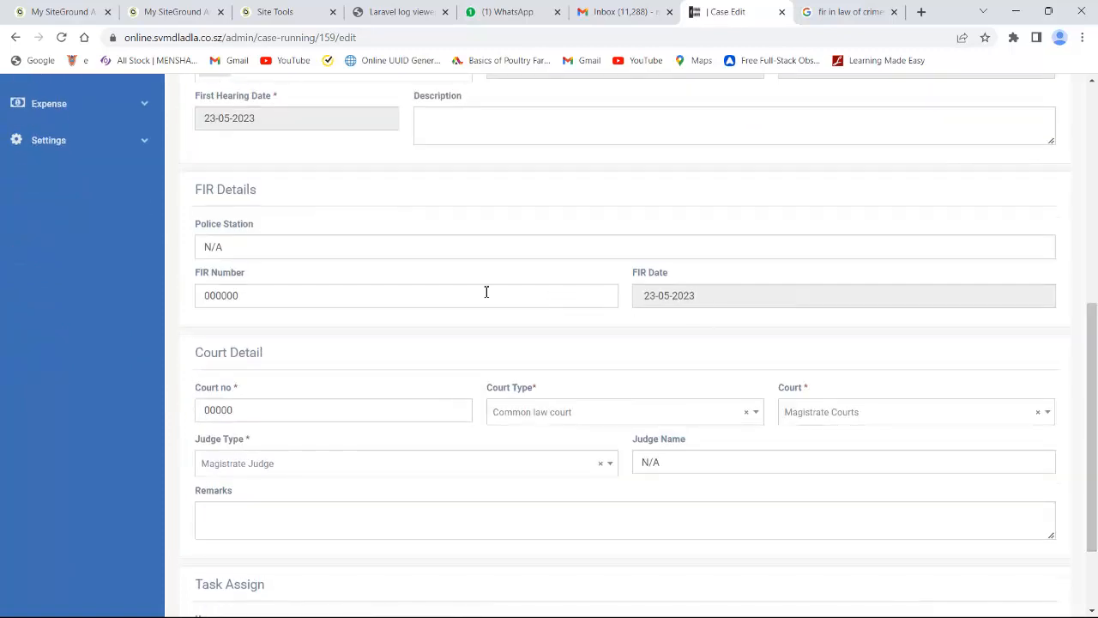
left_click_drag(350, 218, 726, 343)
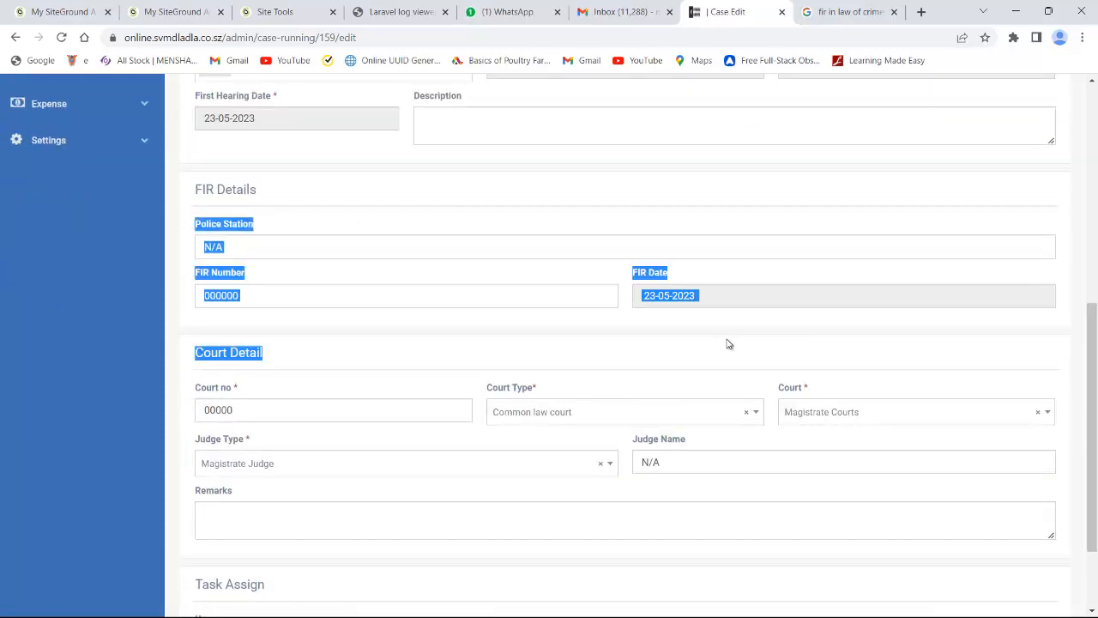
left_click(732, 344)
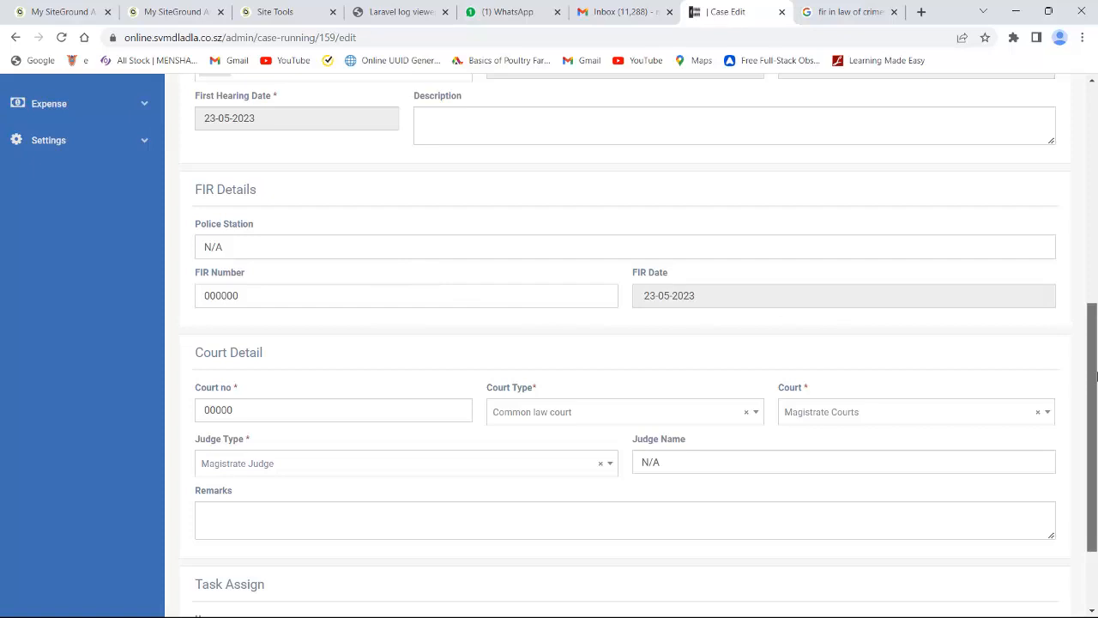
scroll(1095, 375, "down", 3)
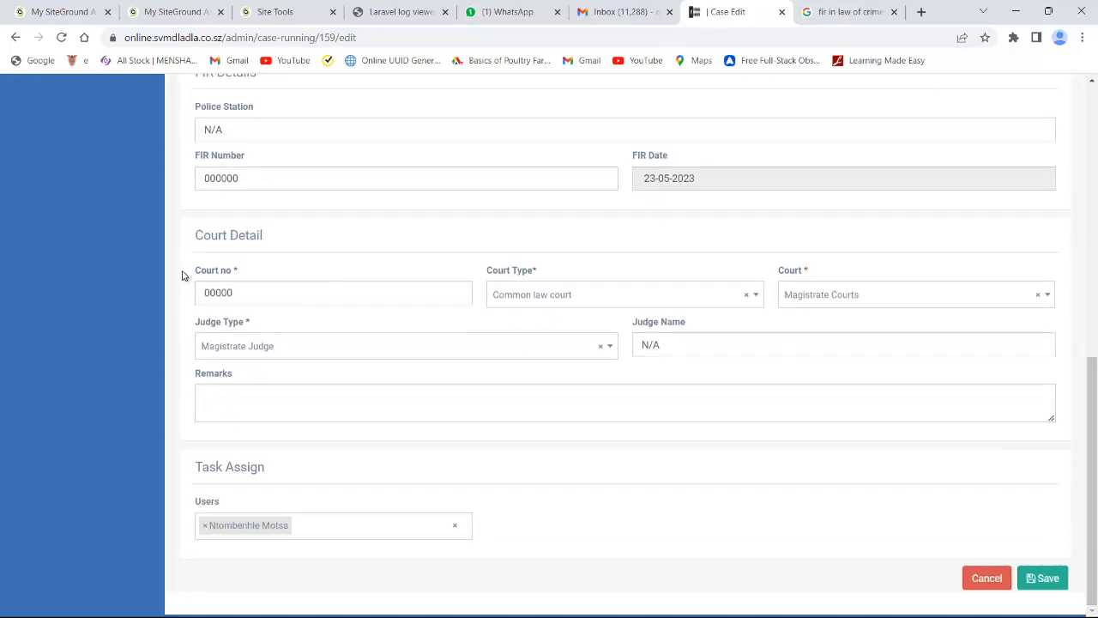
left_click_drag(218, 242, 357, 284)
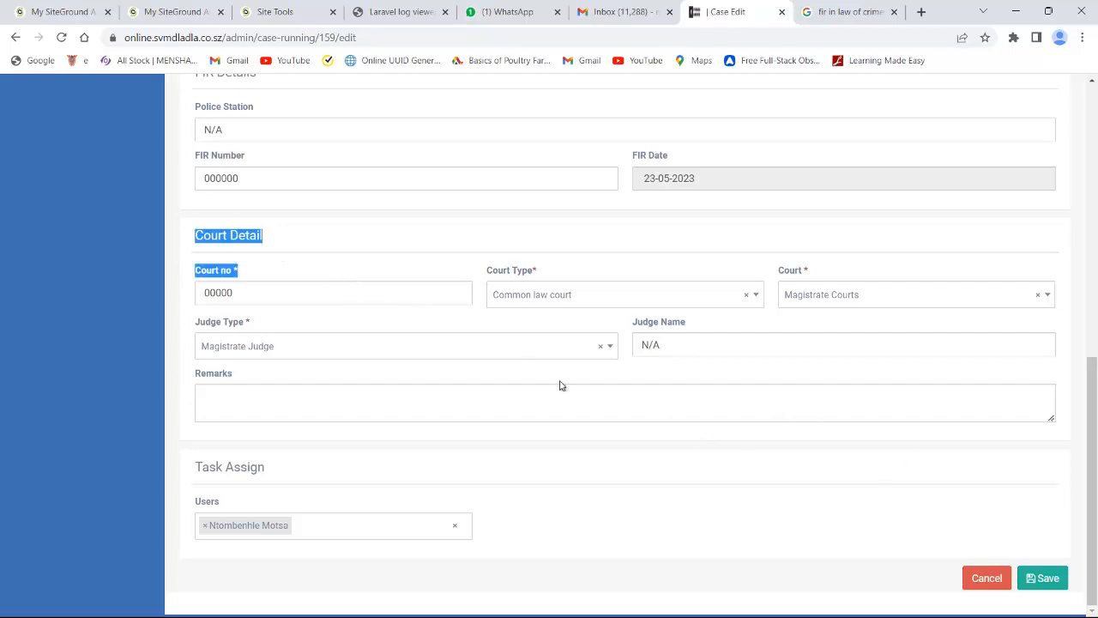
left_click(306, 261)
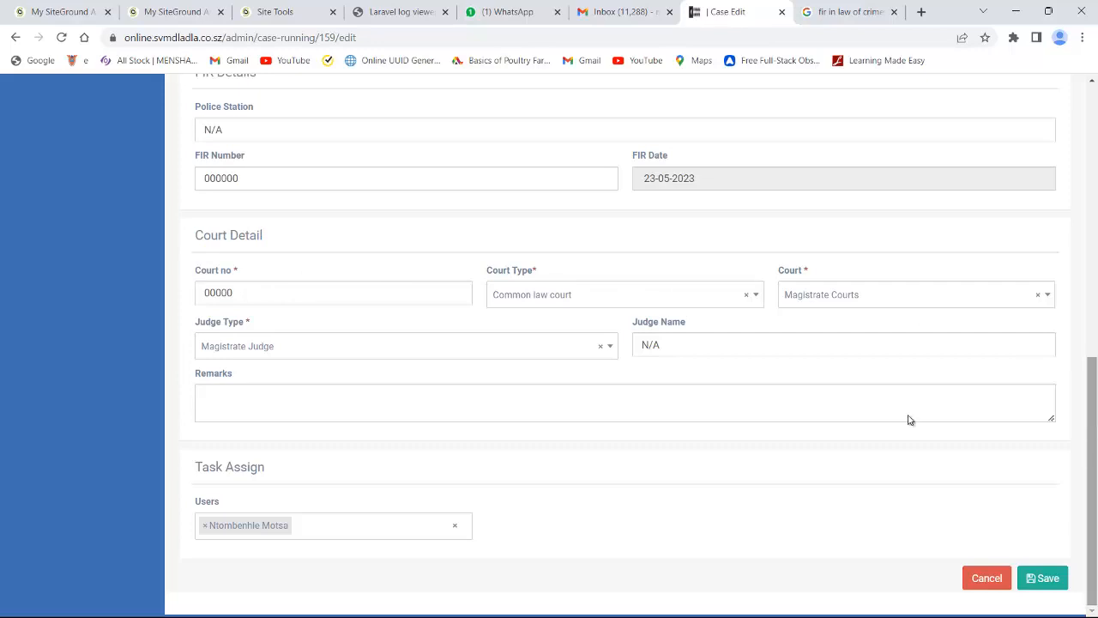
- Leave the edit form without saving and open the detail view of THE TUSK TRUST versus COMPANY REGISTRATION case
left_click_drag(1094, 472, 1095, 206)
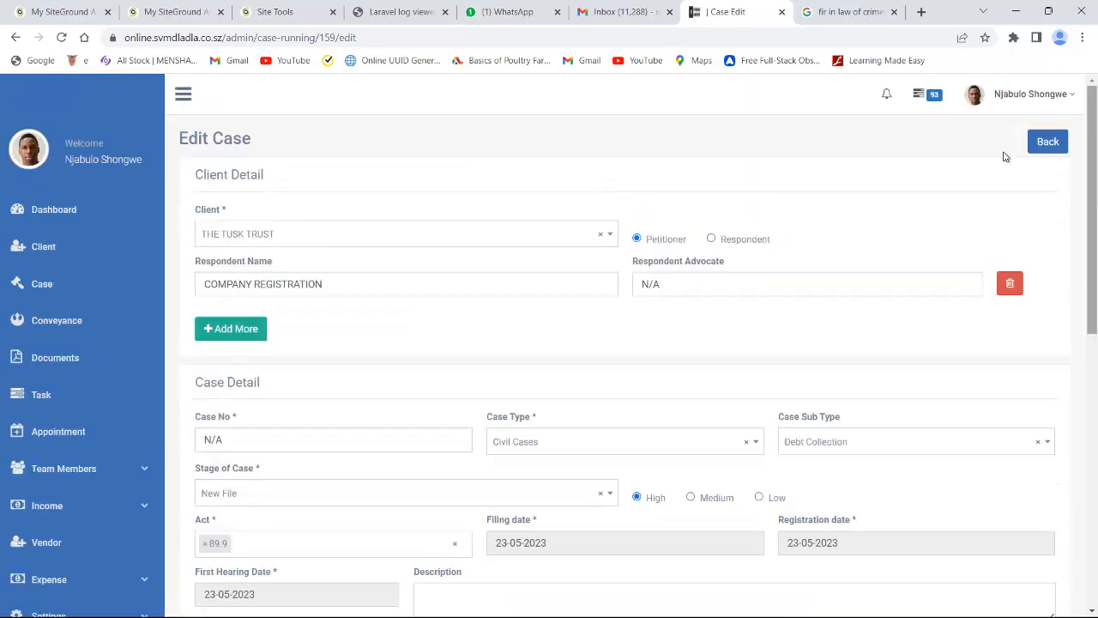
left_click(45, 291)
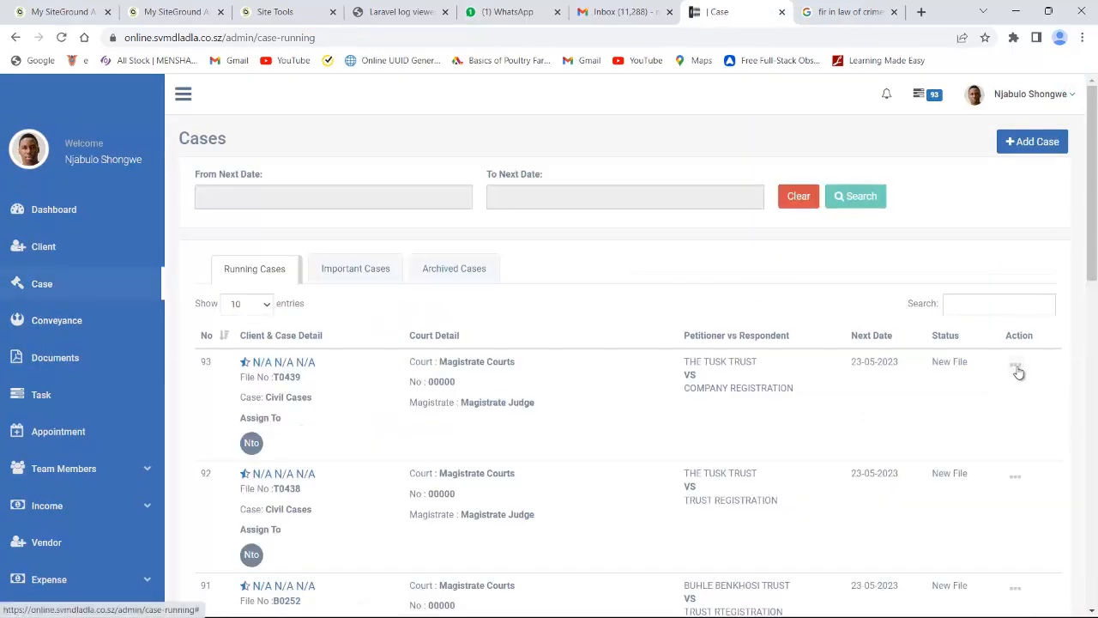
left_click(1015, 370)
left_click(943, 389)
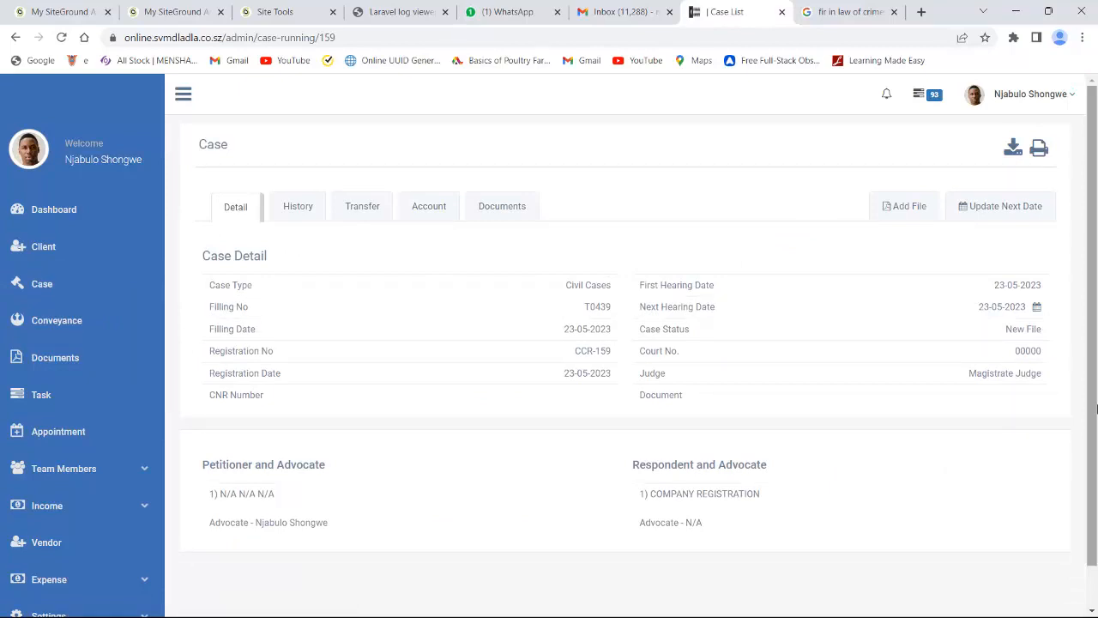
- Review the case's hearing history and transfer records, and return to its details
left_click(297, 215)
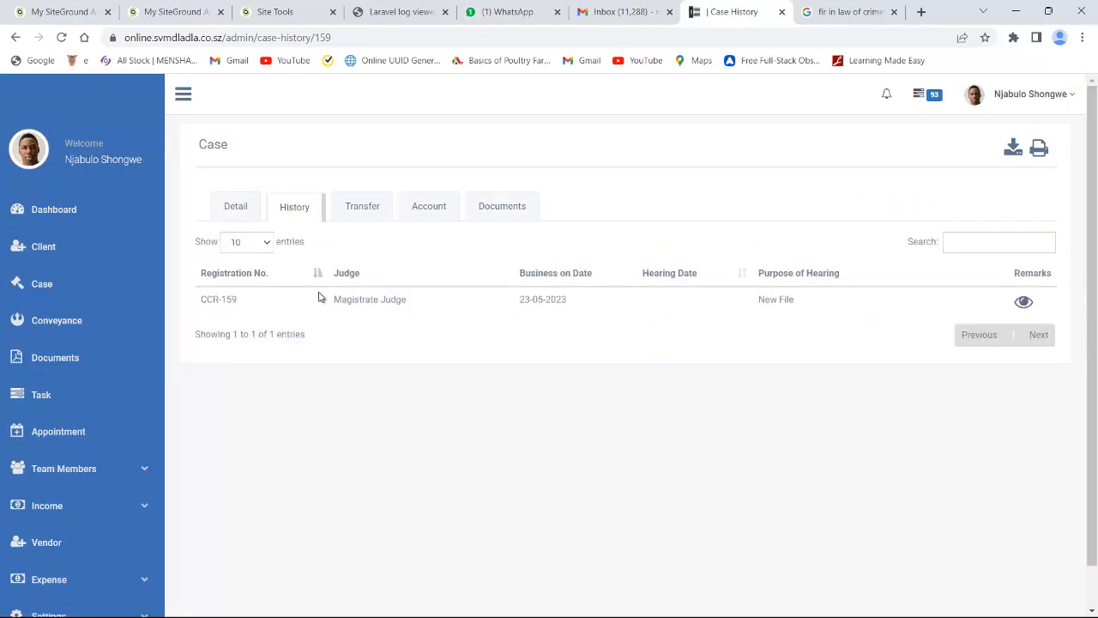
triple_click(265, 304)
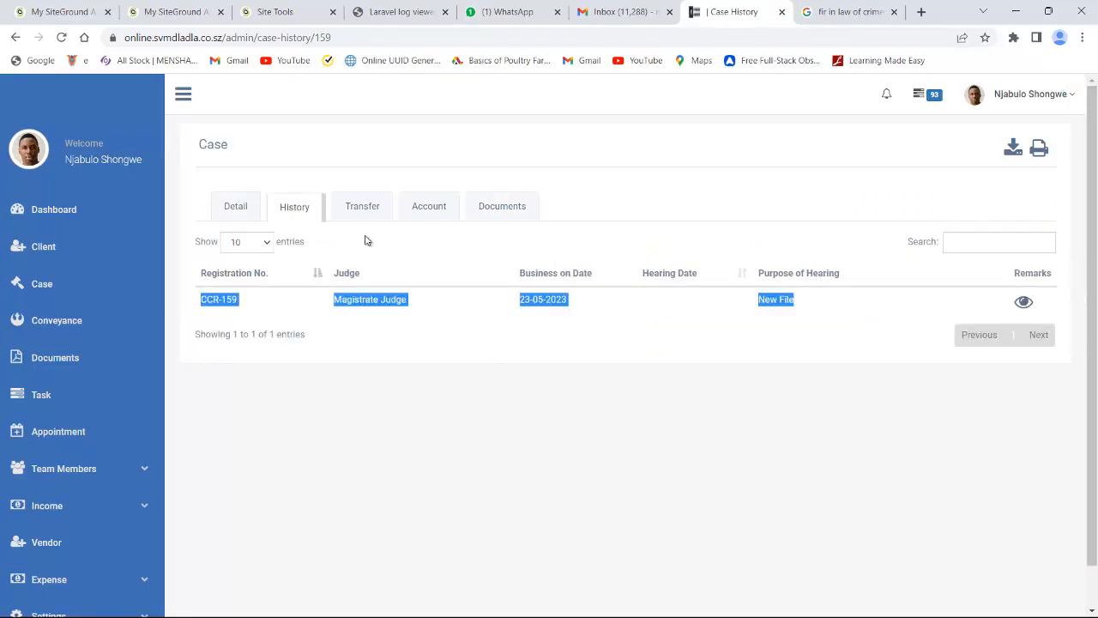
left_click(359, 209)
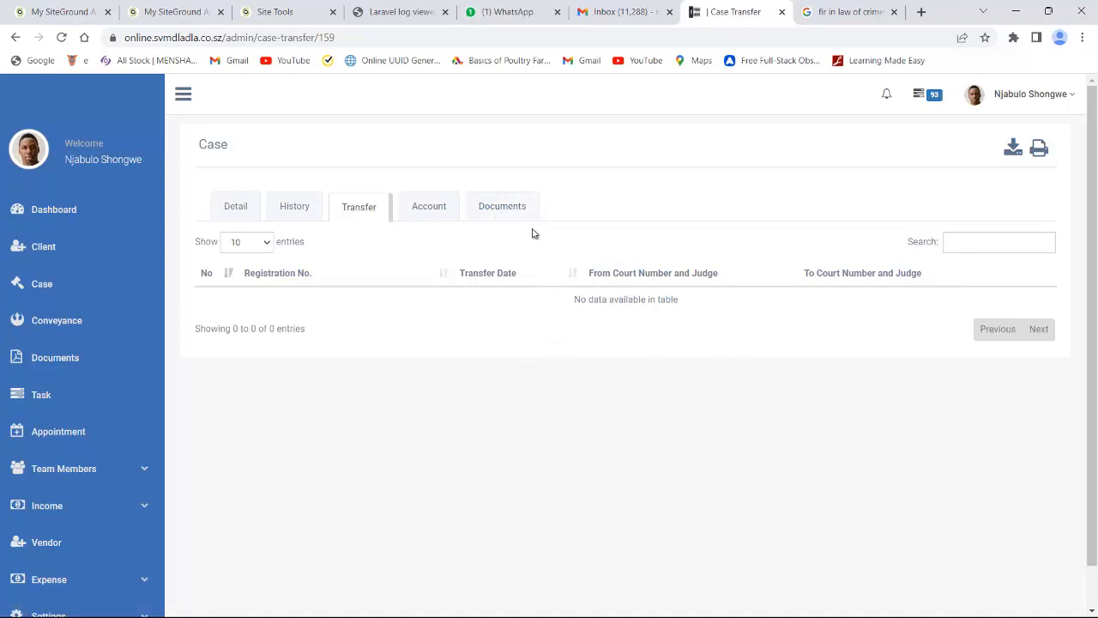
left_click(244, 217)
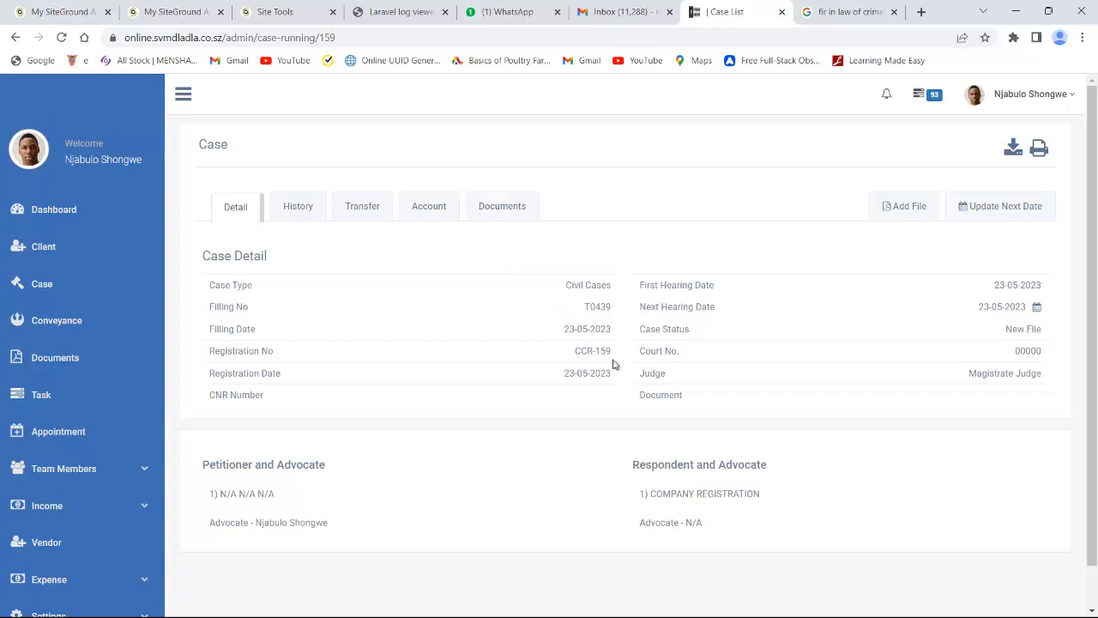
- Open the Add File form, review its case status options and required fields, and close it without saving
left_click(901, 214)
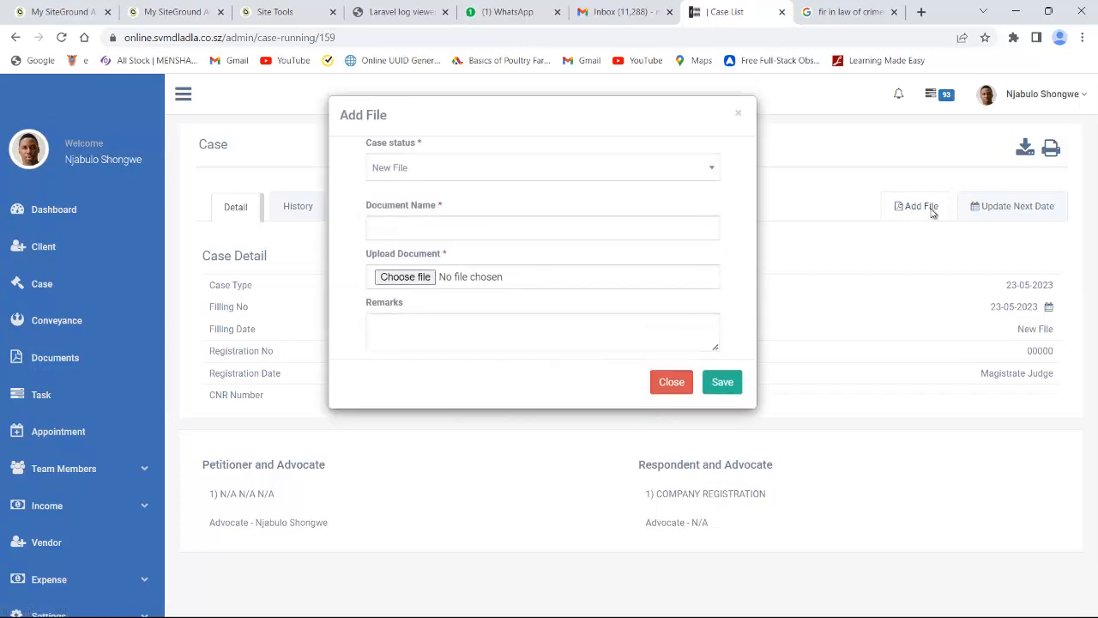
left_click(471, 166)
left_click(340, 182)
left_click(400, 167)
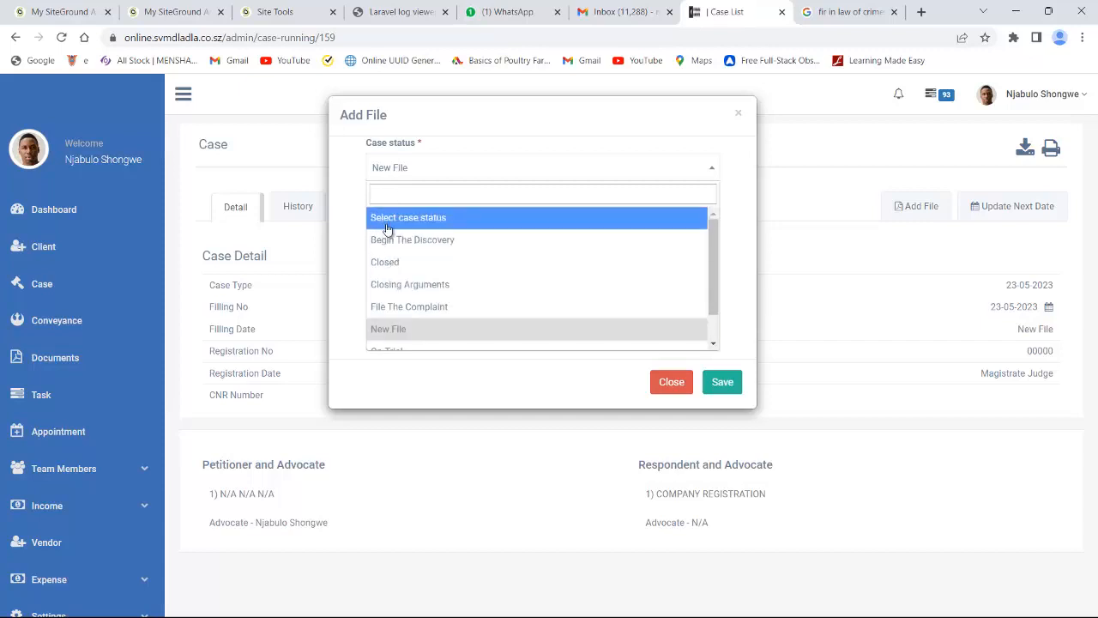
left_click(350, 230)
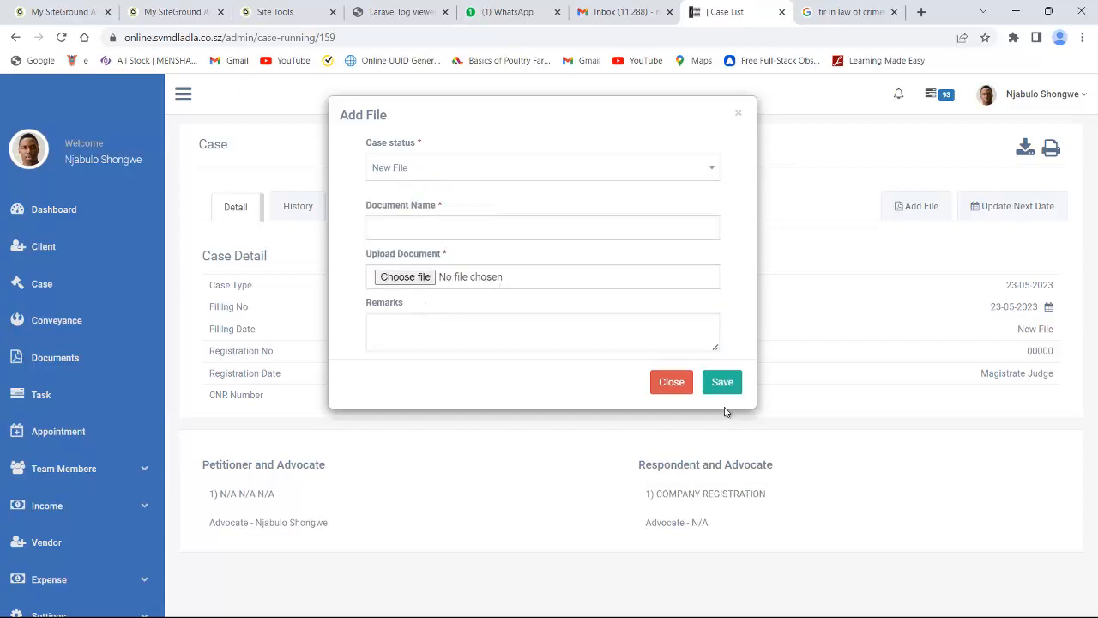
left_click(673, 388)
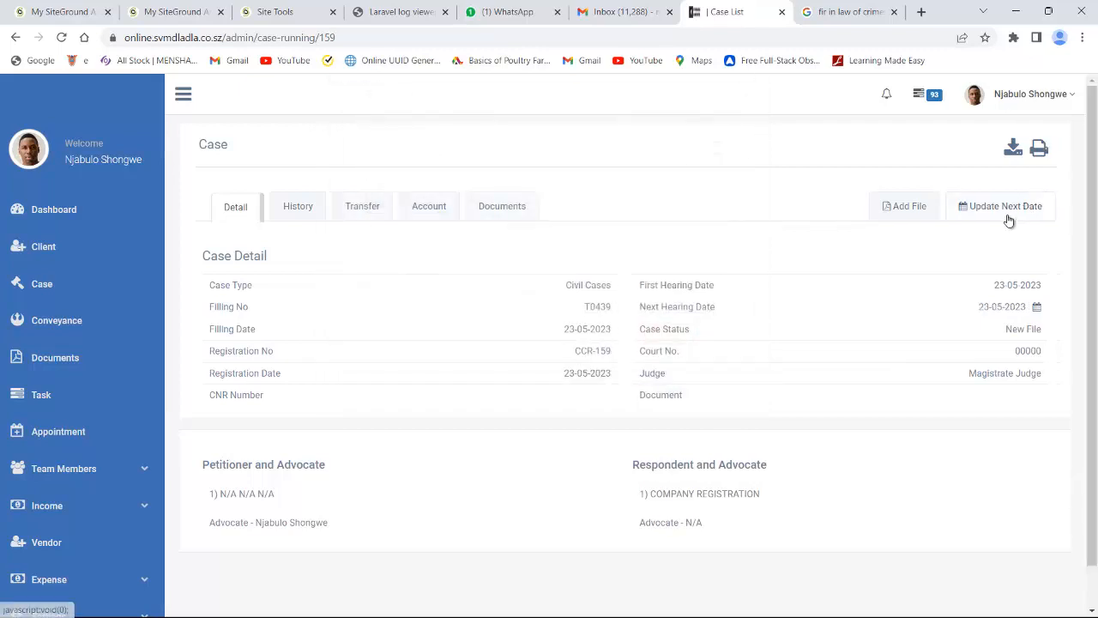
- Open the form for updating the case's next date, view its date picker, and close it without saving
left_click(1007, 212)
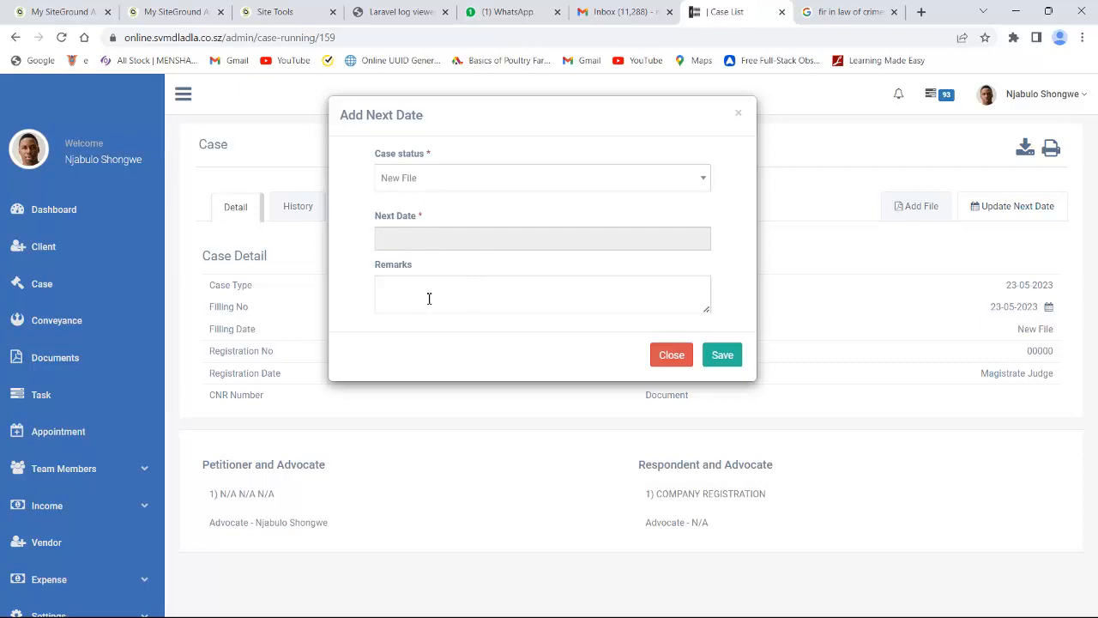
left_click(454, 245)
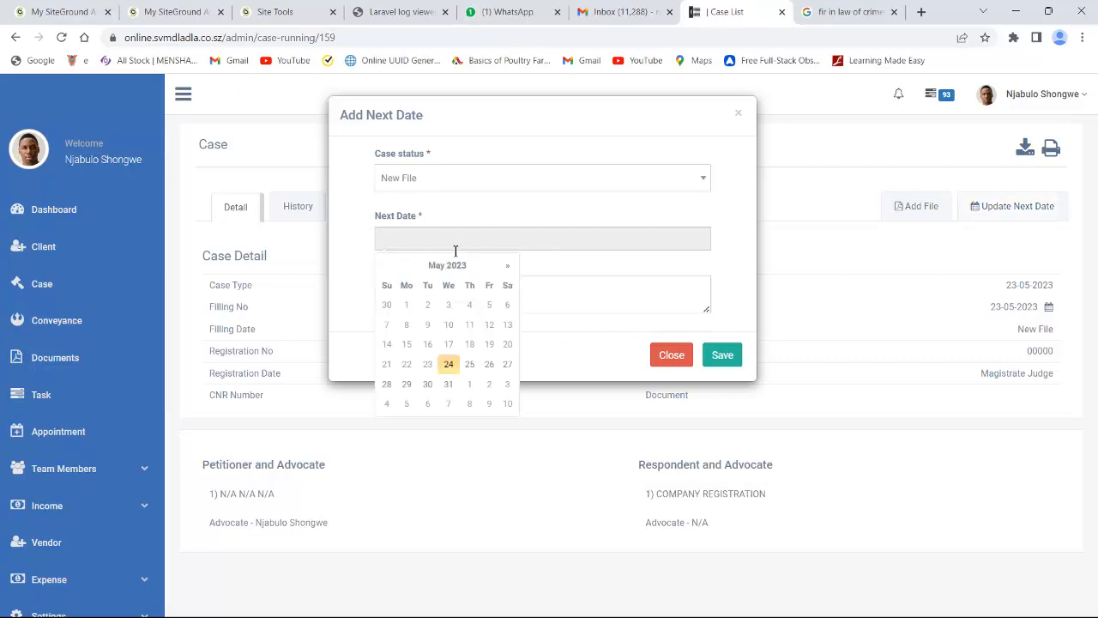
left_click(360, 267)
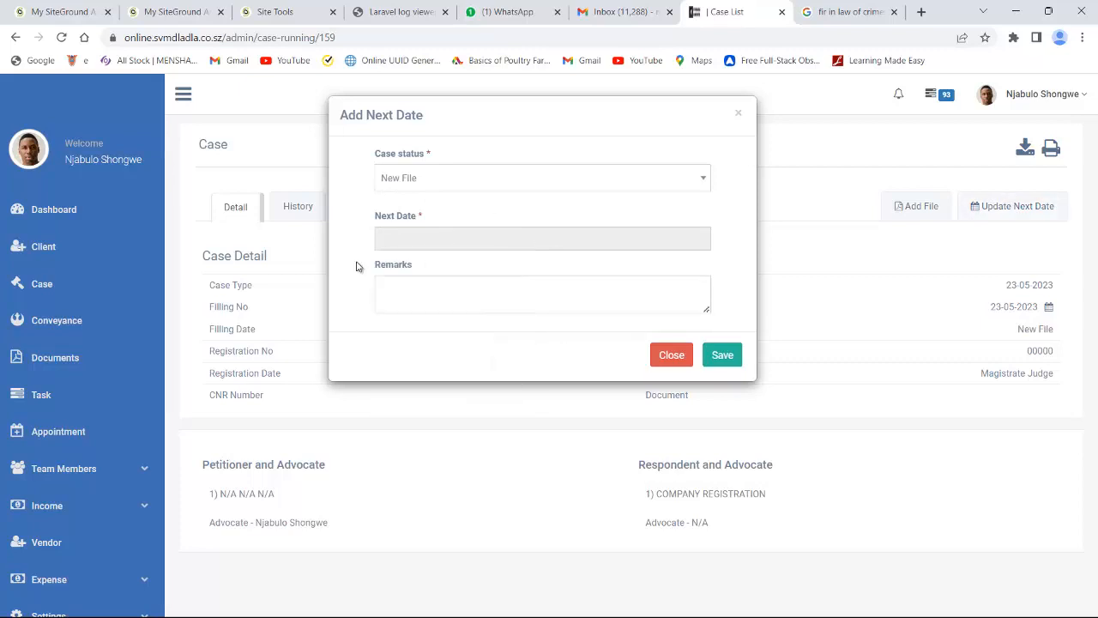
left_click(660, 359)
left_click_drag(1091, 386, 1092, 249)
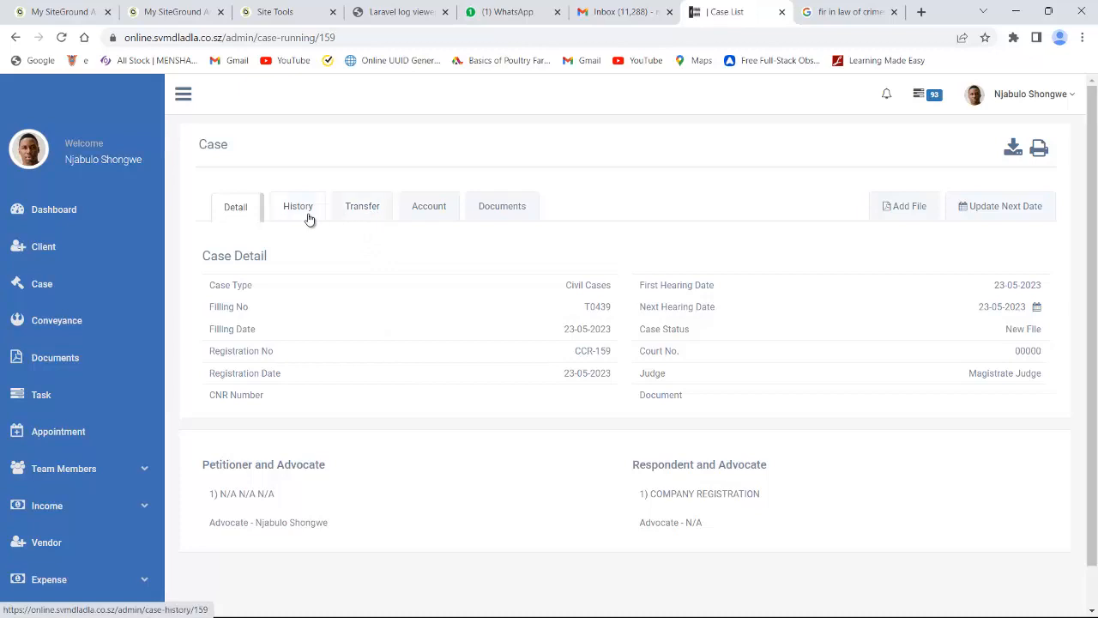
- Check the Add File form's document fields once more and dismiss it without adding a document
left_click(897, 211)
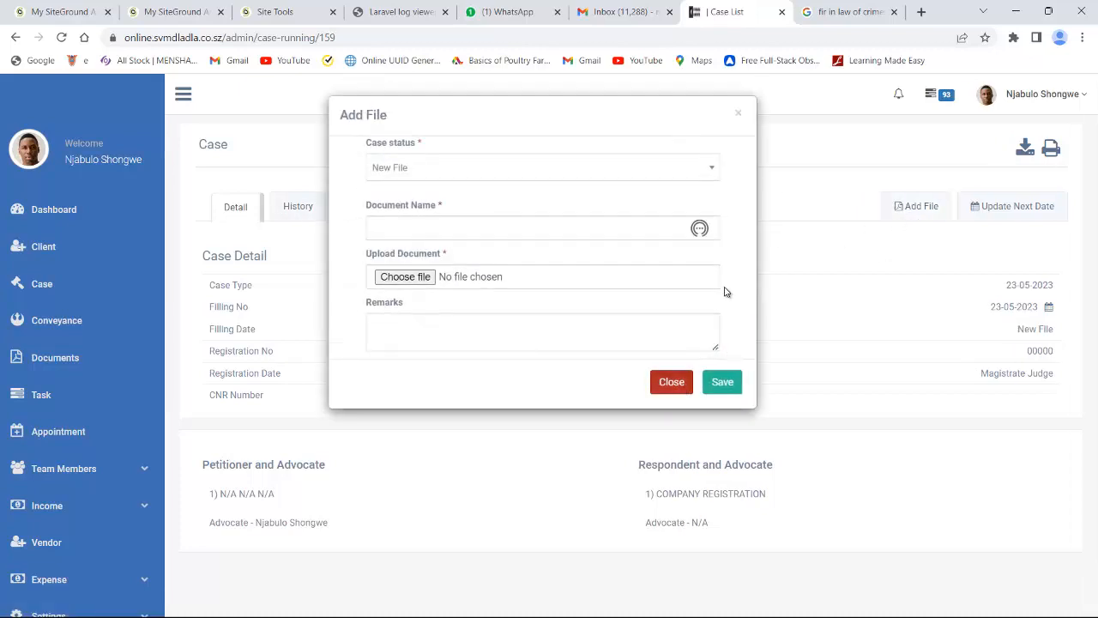
left_click(665, 391)
mouse_move(1095, 316)
left_mouse_down()
mouse_move(1096, 333)
mouse_move(1096, 311)
left_mouse_up()
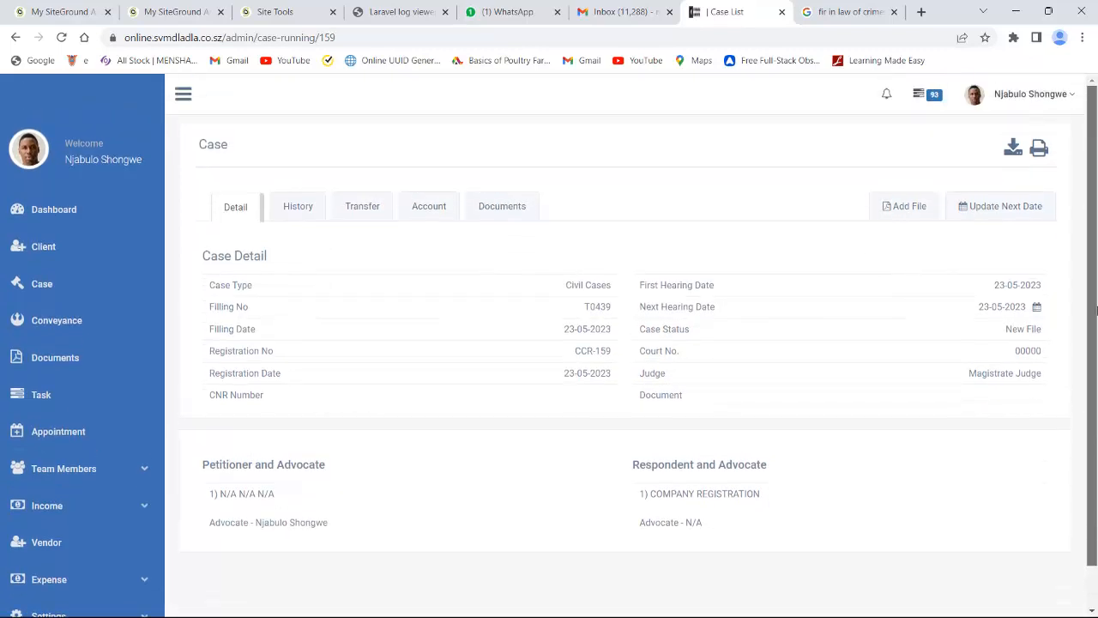